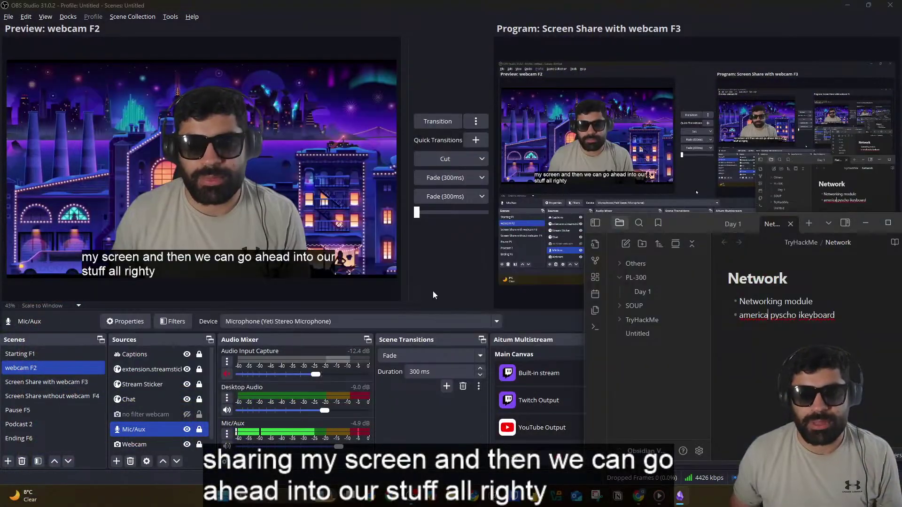
Step: Switch to the TryHackMe OSI Model room in the browser and look over its task list
key("alt+Tab")
left_click(484, 187)
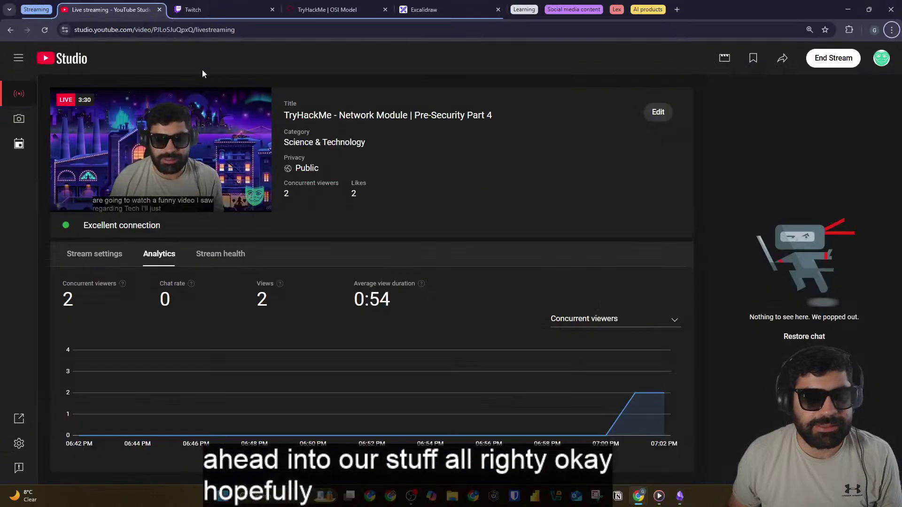
left_click(314, 11)
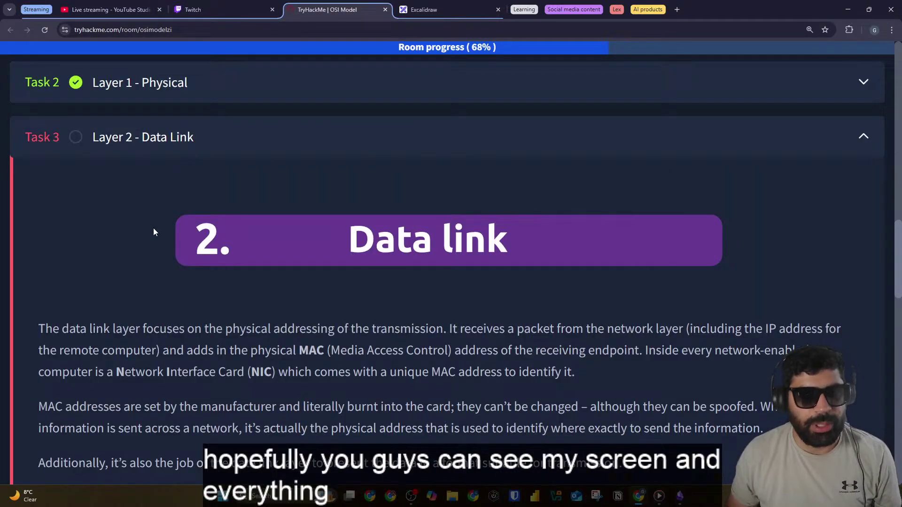
scroll(155, 227, "up", 2)
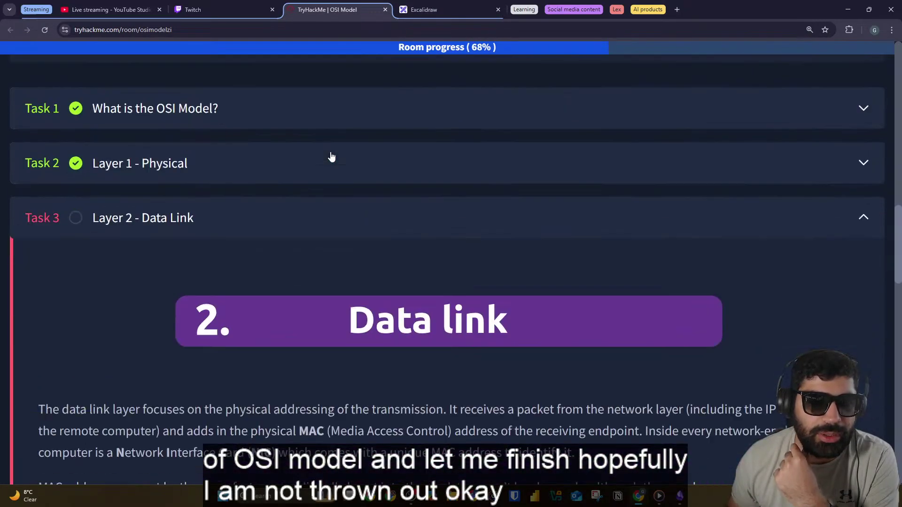
scroll(331, 157, "down", 10)
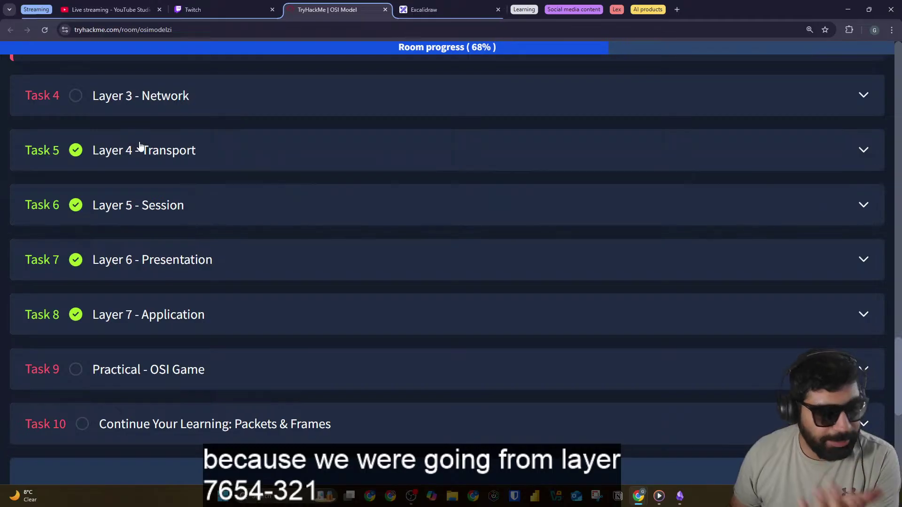
scroll(226, 230, "down", 2)
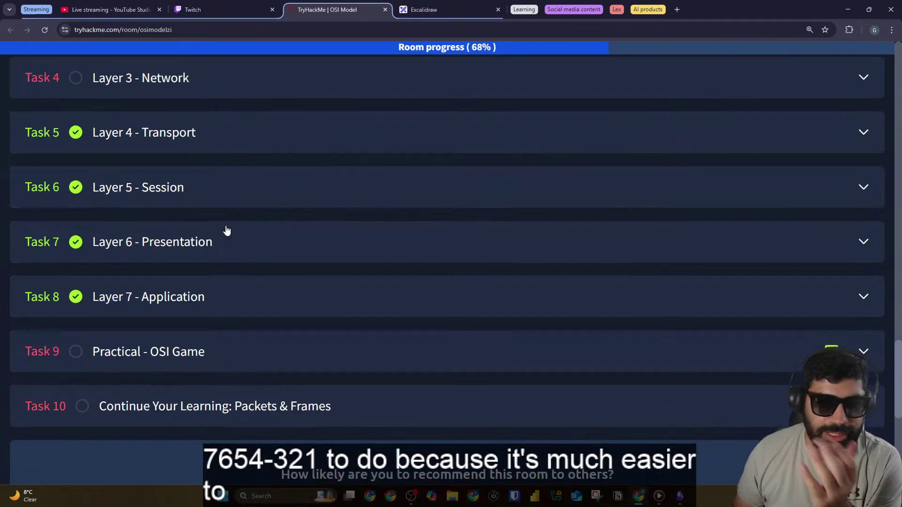
Step: Expand Task 8, Layer 7 - Application, and review its explanation and FTP directory example
left_click(220, 228)
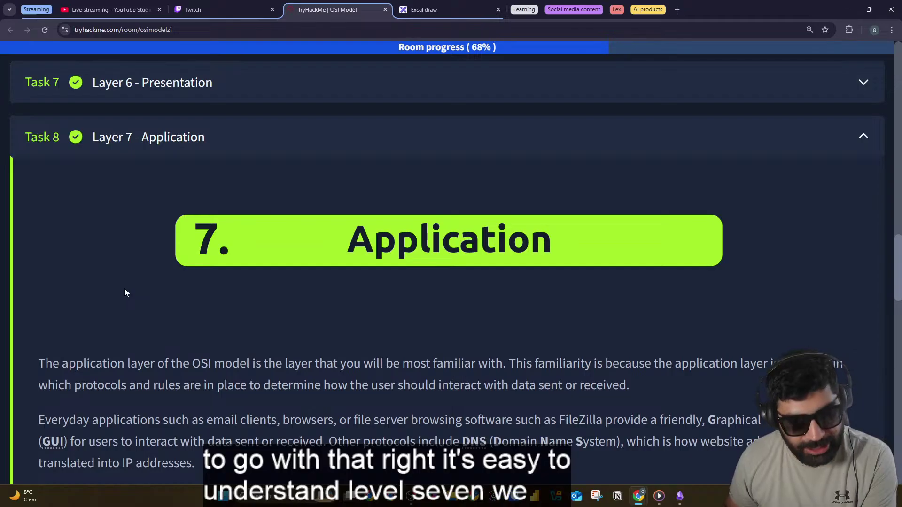
scroll(123, 287, "down", 4)
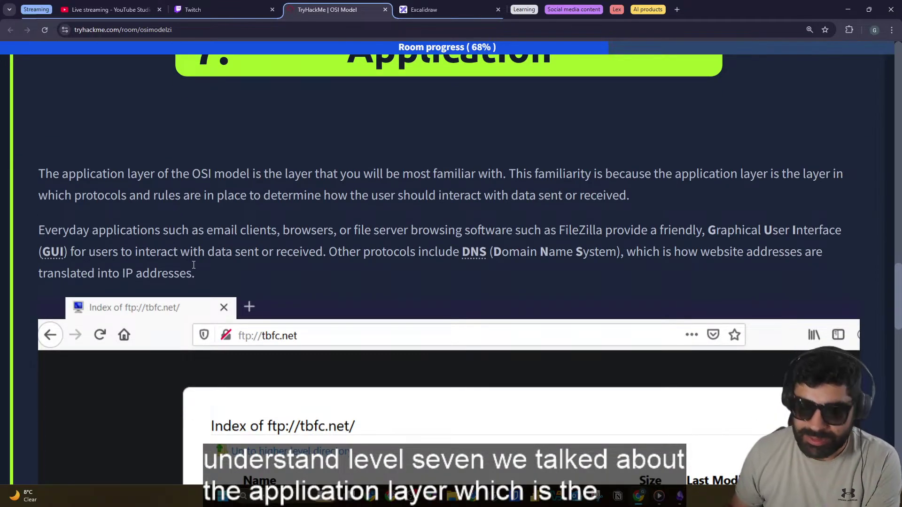
scroll(245, 241, "down", 7)
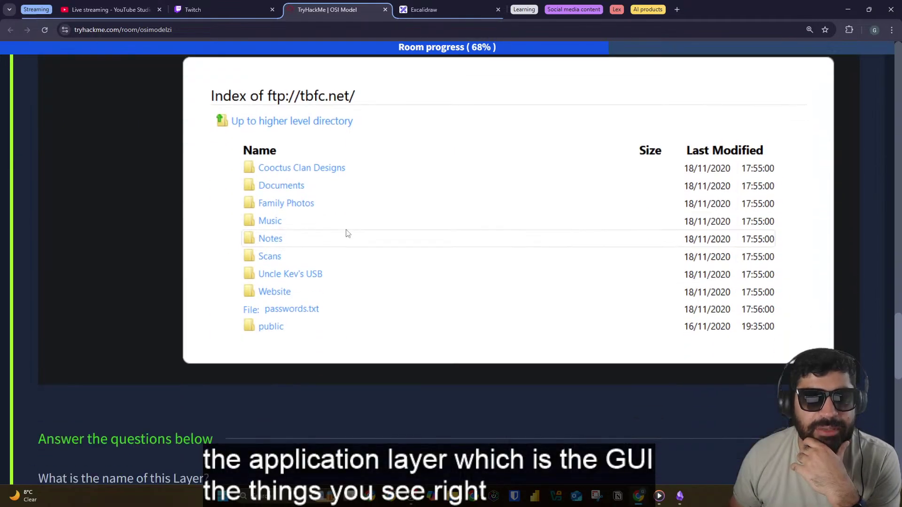
Step: Expand Task 7, Layer 6 - Presentation, and highlight the sentence about data encryption such as HTTPS
scroll(207, 207, "up", 14)
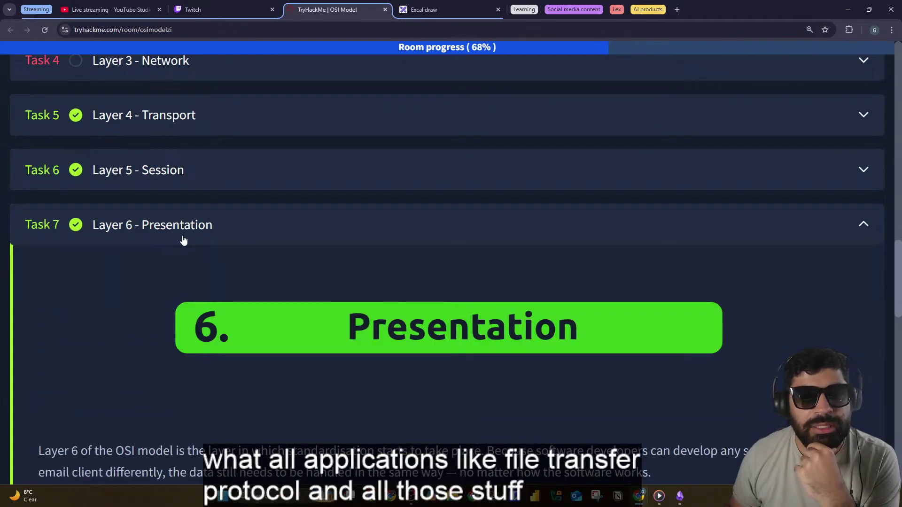
scroll(182, 238, "down", 8)
left_click_drag(303, 213, 404, 208)
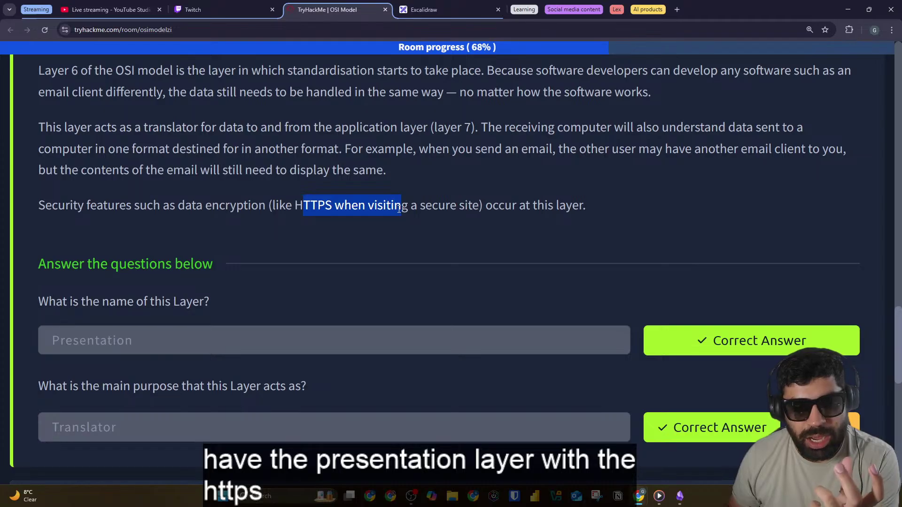
left_click(204, 213)
left_click_drag(140, 209, 352, 211)
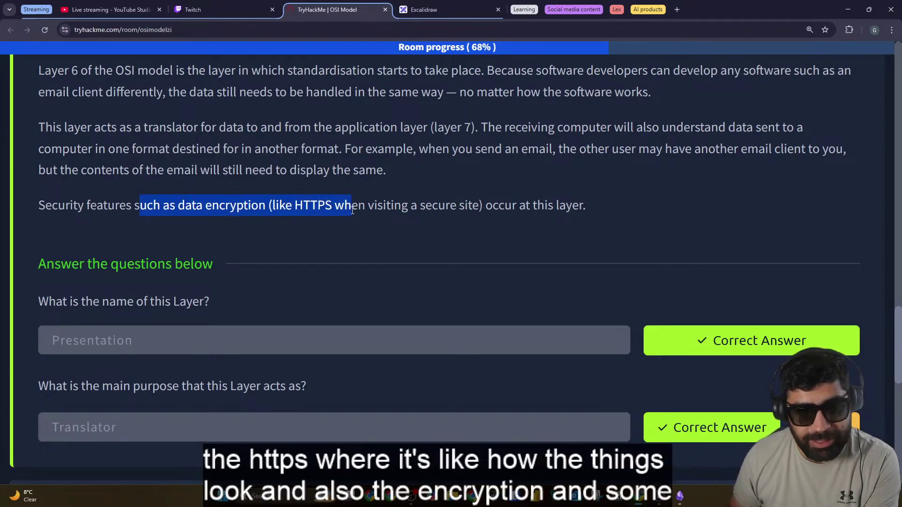
Step: Return to Task 8, Layer 7 - Application, and re-examine the FTP index example
scroll(353, 210, "down", 7)
left_click(312, 182)
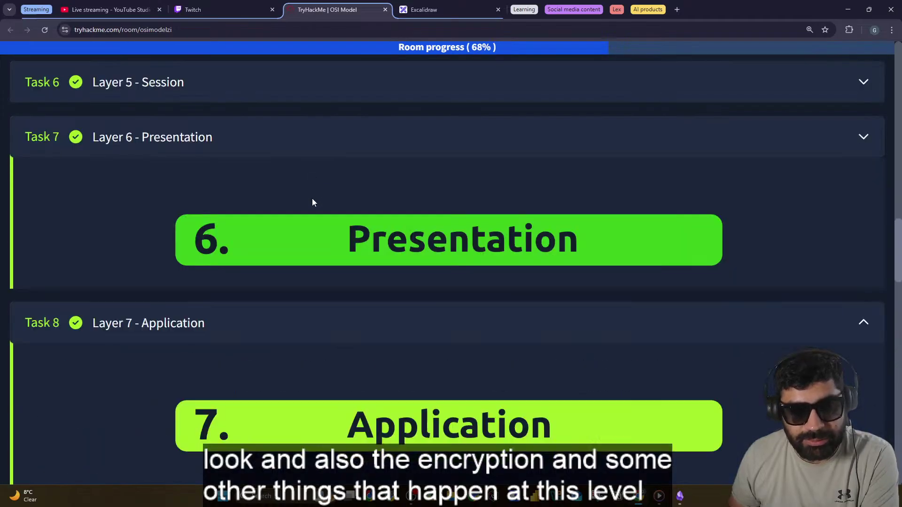
scroll(314, 202, "down", 10)
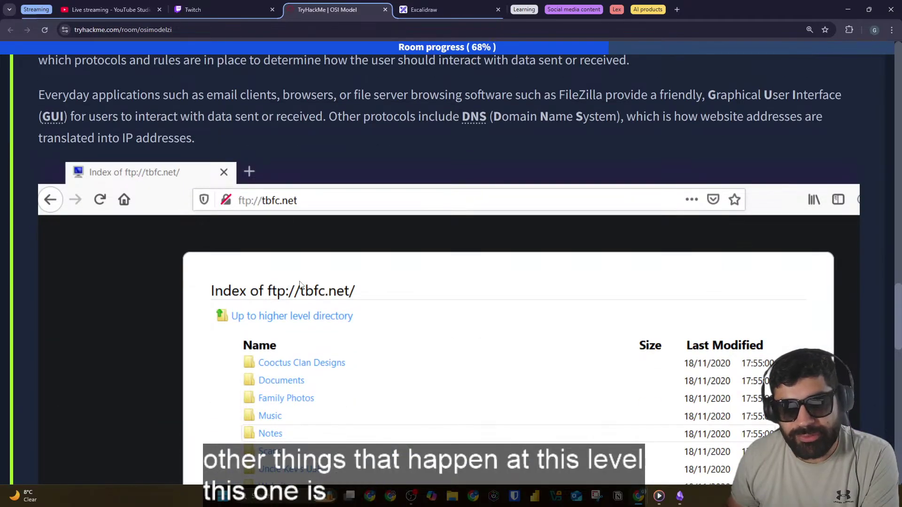
scroll(300, 281, "down", 3)
scroll(278, 235, "up", 3)
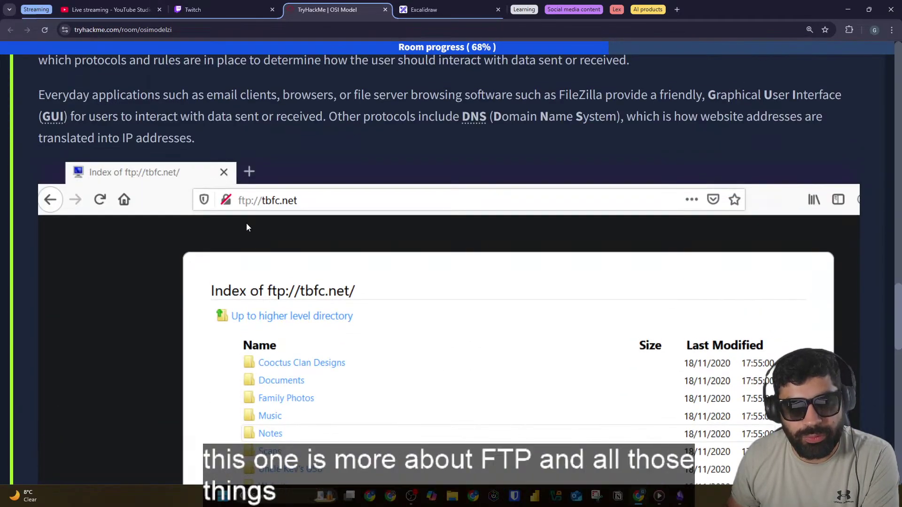
scroll(246, 223, "down", 4)
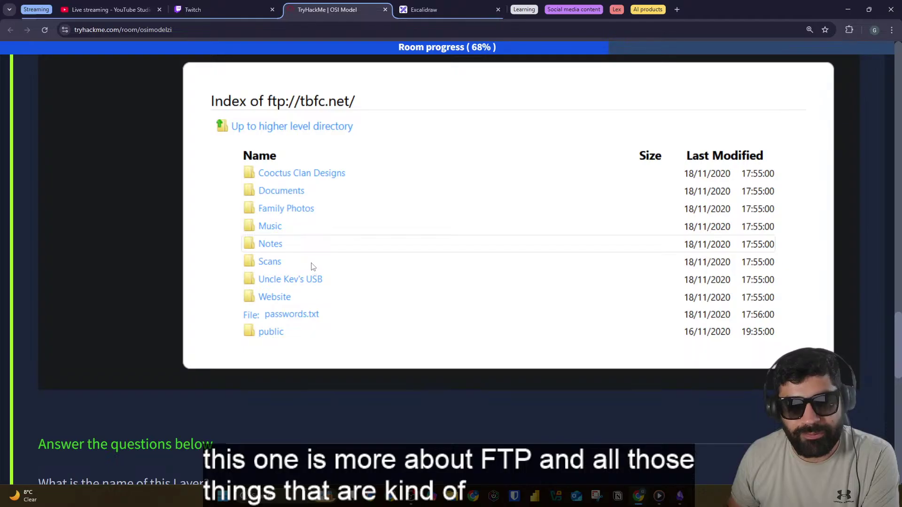
scroll(316, 259, "up", 15)
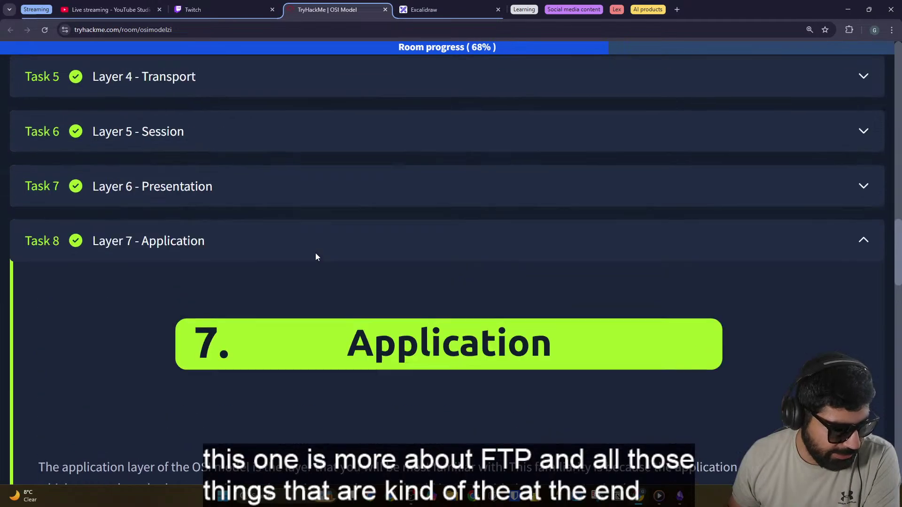
Step: Reopen Task 7, Layer 6 - Presentation, and reread how the layer handles standardisation
scroll(316, 258, "up", 5)
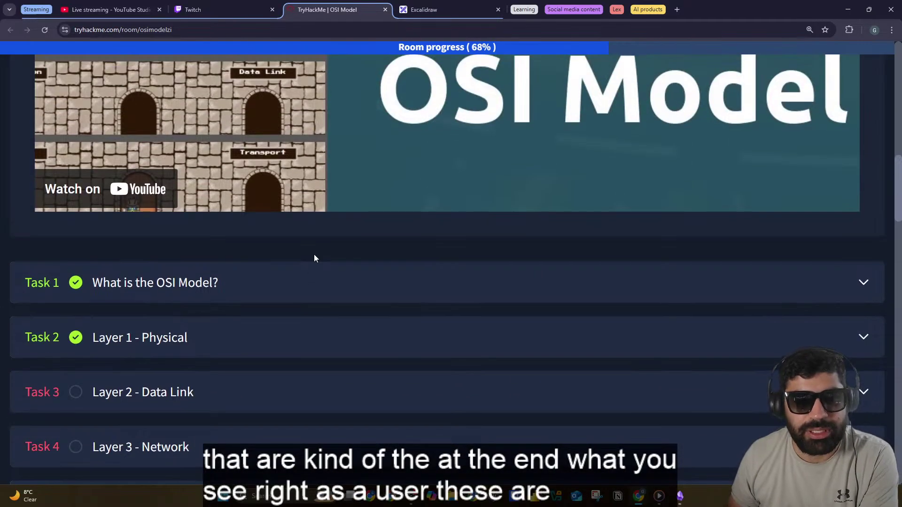
scroll(315, 257, "down", 6)
left_click(264, 278)
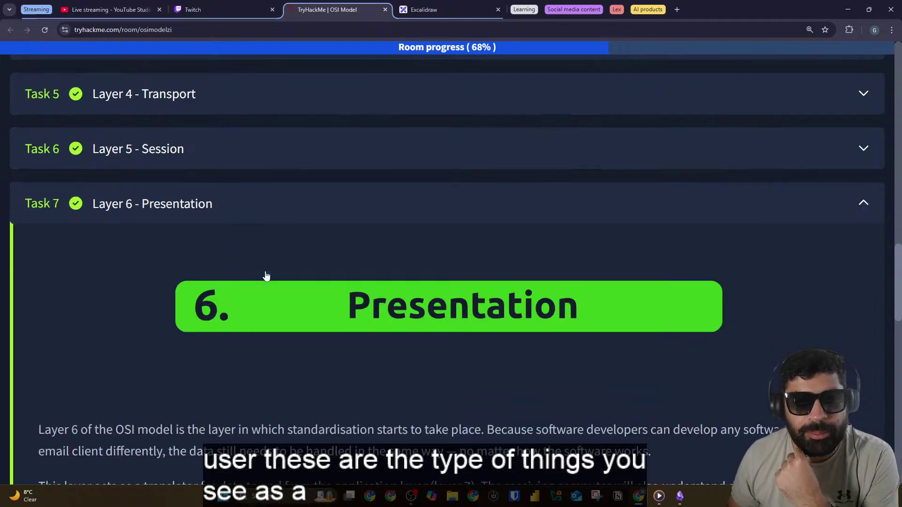
scroll(265, 275, "down", 2)
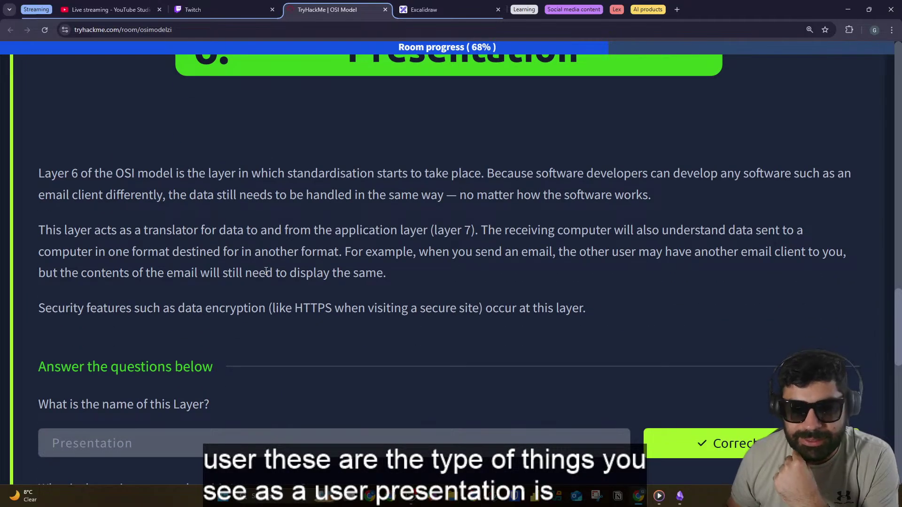
scroll(265, 263, "up", 6)
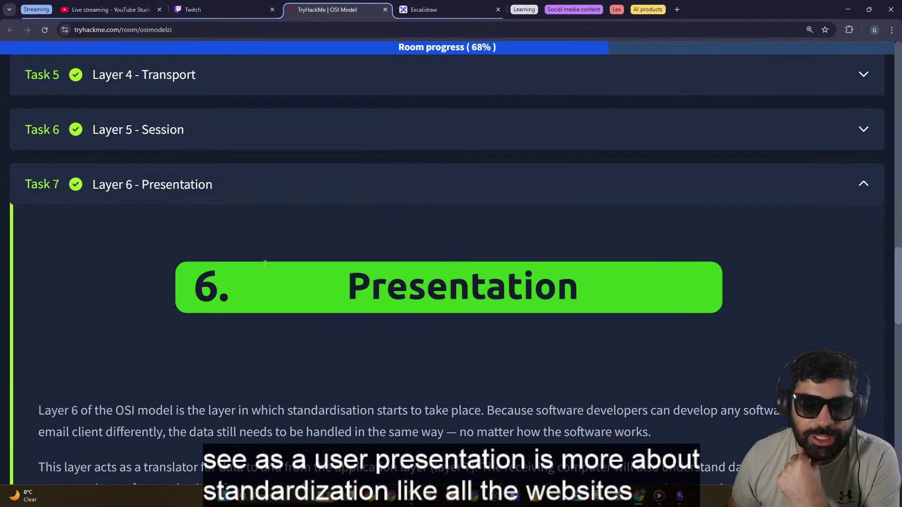
Step: Review the explanations in Task 6, Layer 5 - Session, and Task 5, Layer 4 - Transport
left_click(257, 232)
scroll(256, 232, "down", 5)
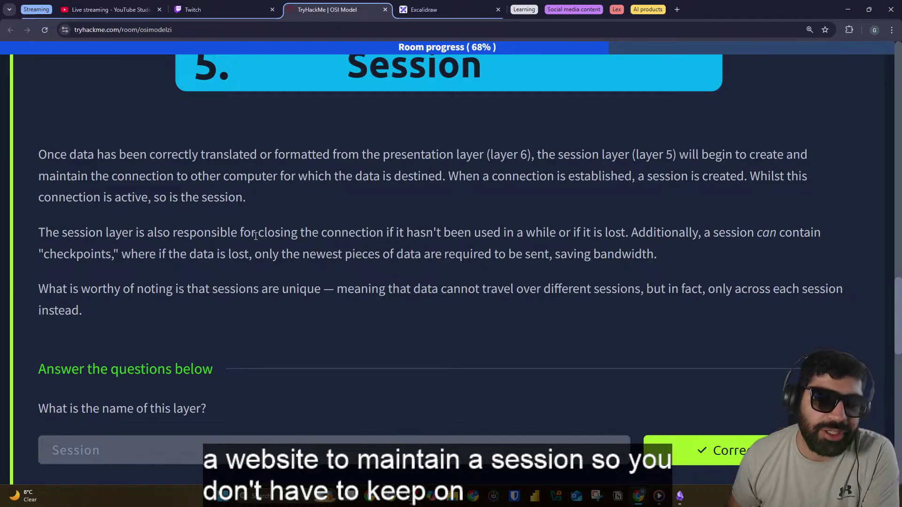
scroll(256, 232, "up", 7)
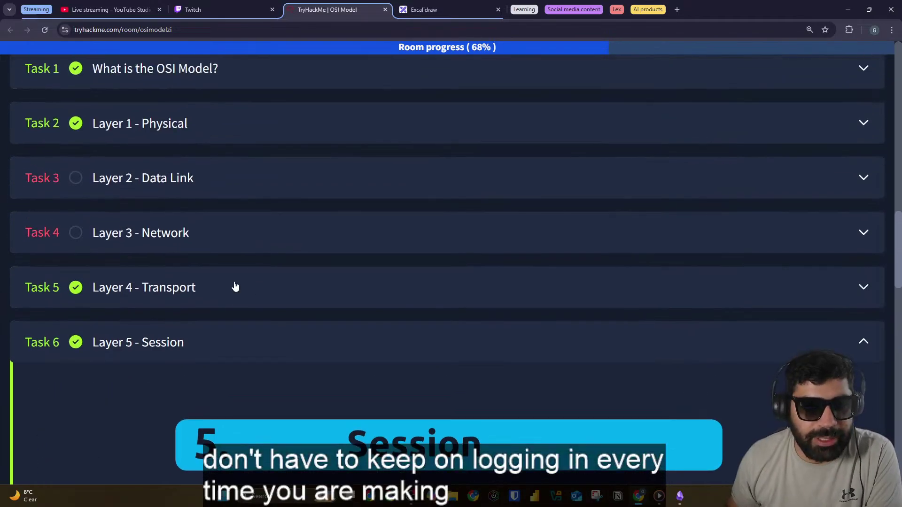
left_click(235, 287)
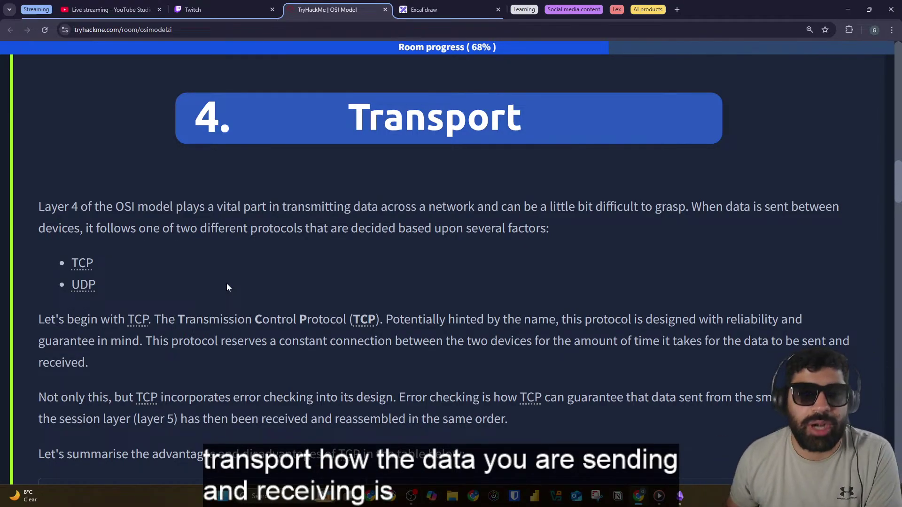
scroll(228, 268, "up", 5)
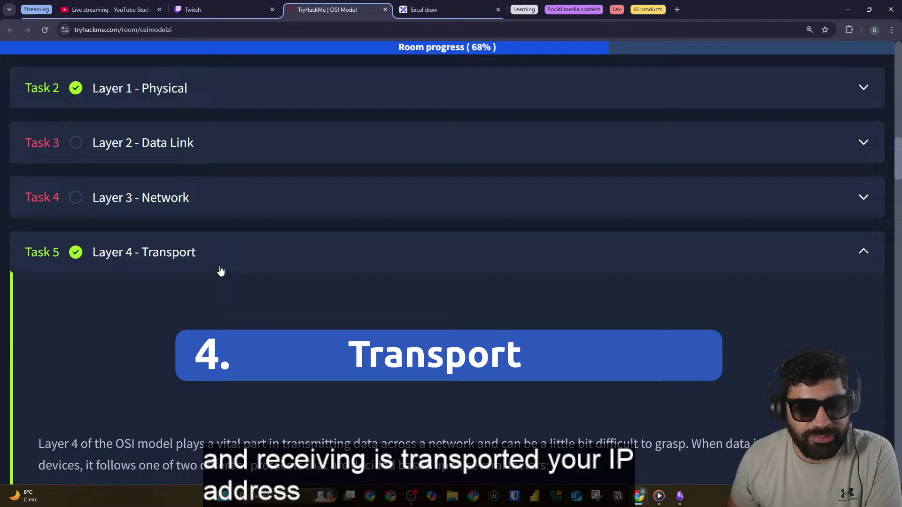
Step: Expand Task 4, Layer 3 - Network, and study its routing factors, IP addressing and router path diagram
left_click(227, 215)
scroll(227, 219, "down", 8)
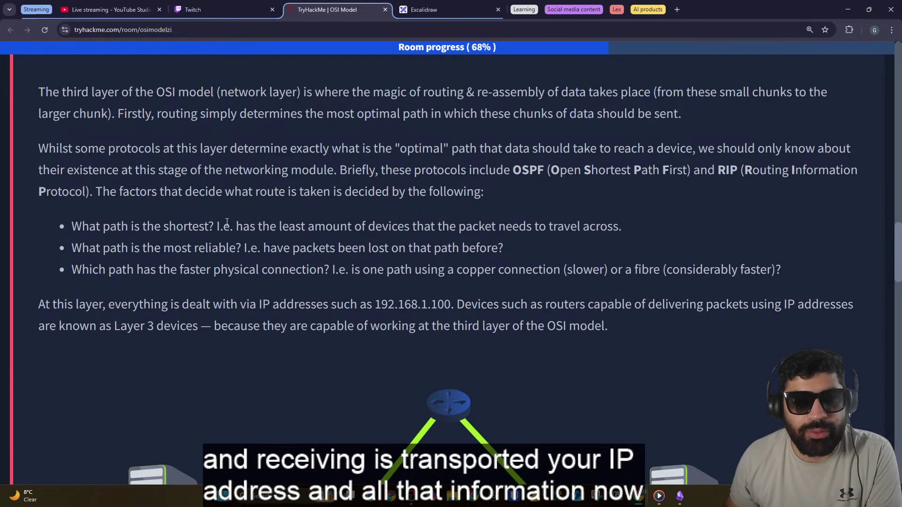
scroll(227, 222, "up", 2)
scroll(227, 222, "down", 4)
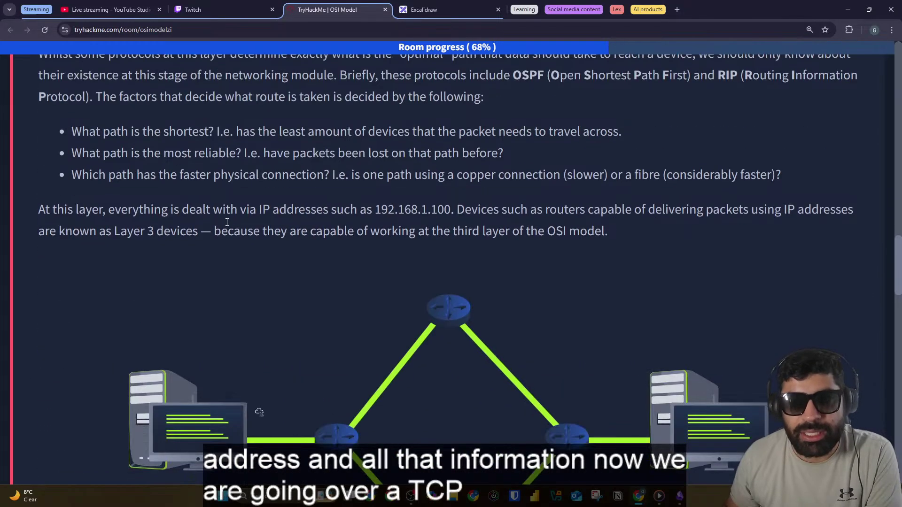
scroll(227, 222, "down", 6)
scroll(283, 238, "up", 2)
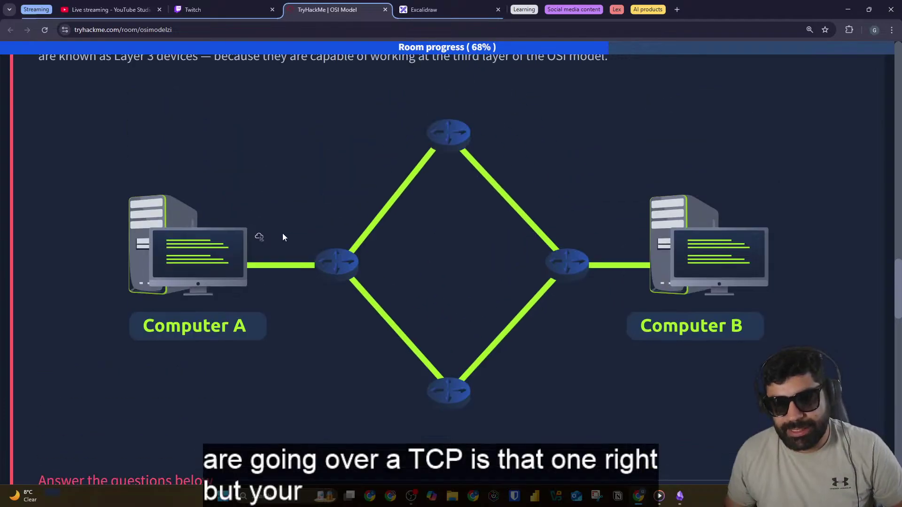
scroll(283, 237, "up", 1)
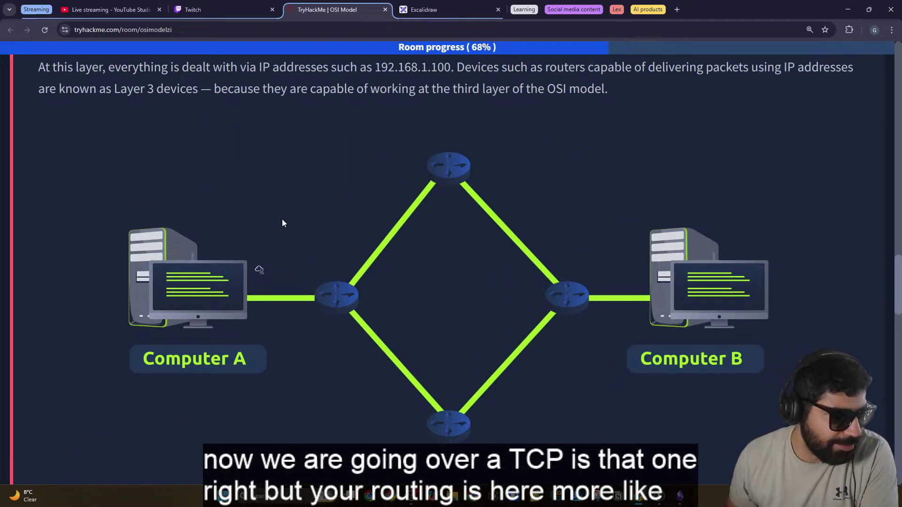
scroll(279, 222, "up", 6)
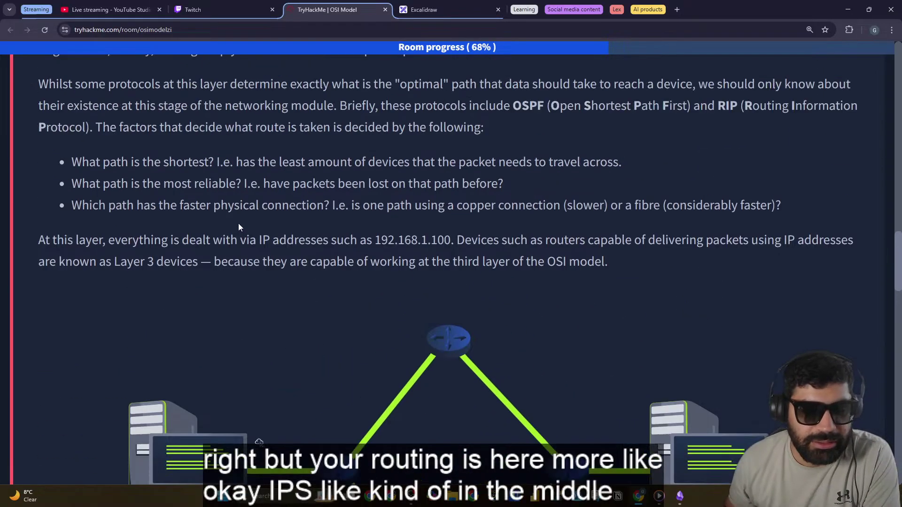
scroll(205, 206, "up", 5)
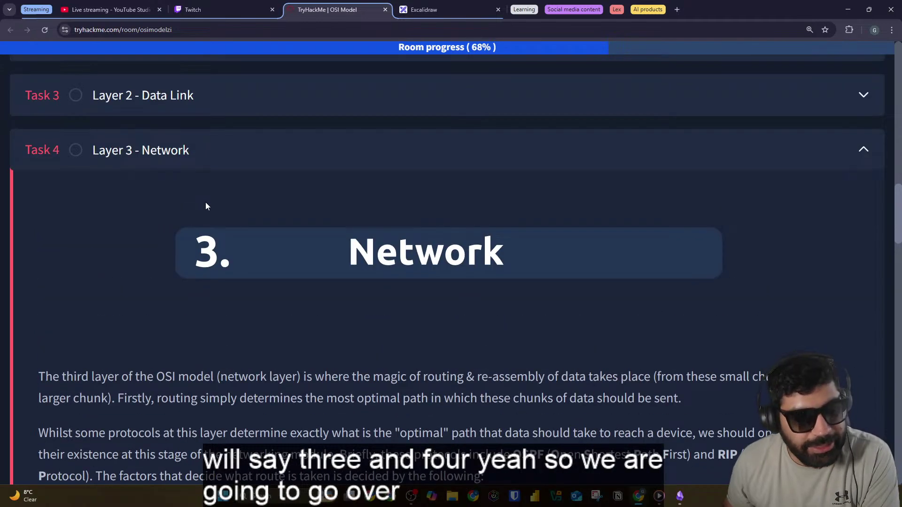
Step: Return to Task 5, Layer 4 - Transport, and examine the TCP advantages table and the cat packet diagram
scroll(206, 206, "down", 20)
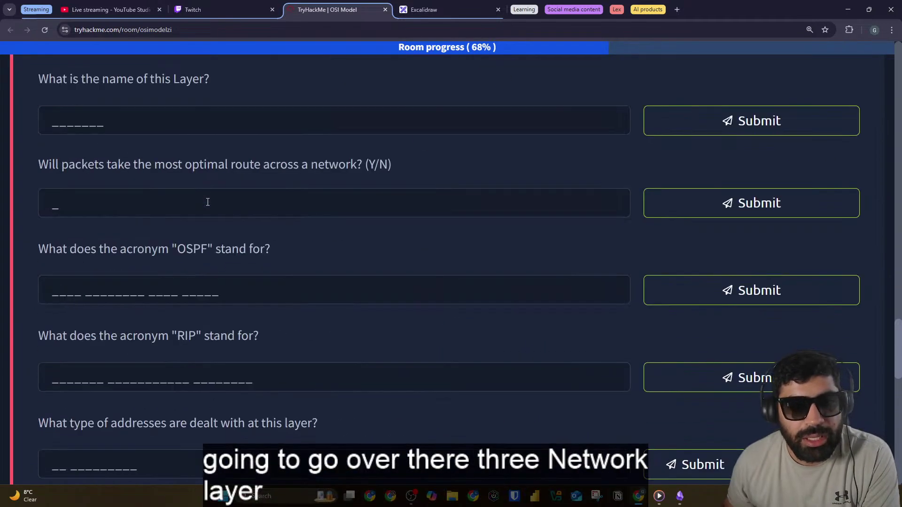
scroll(208, 202, "down", 11)
scroll(209, 173, "up", 1)
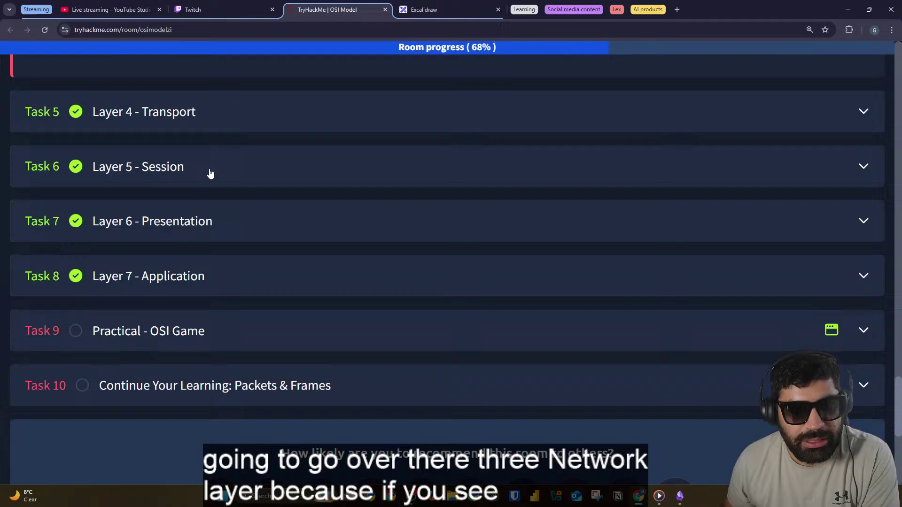
left_click(223, 131)
scroll(173, 181, "down", 7)
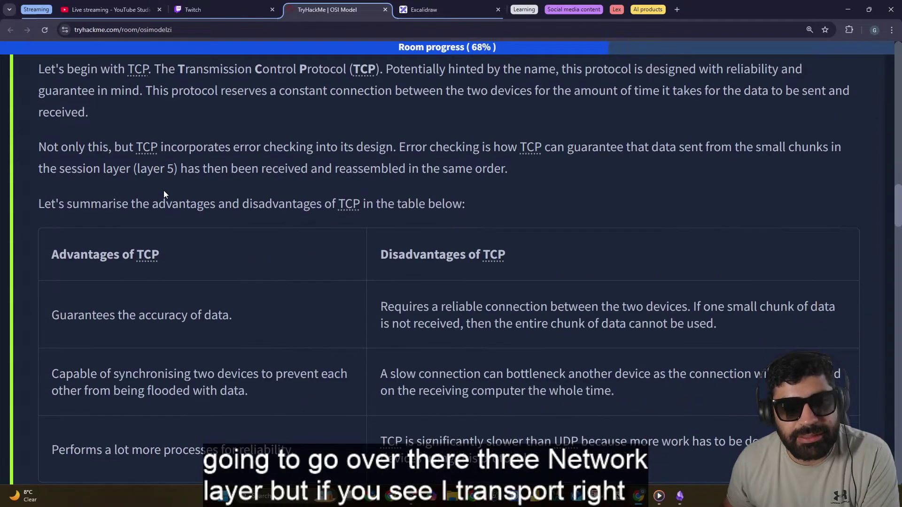
scroll(164, 190, "down", 4)
scroll(17, 241, "down", 12)
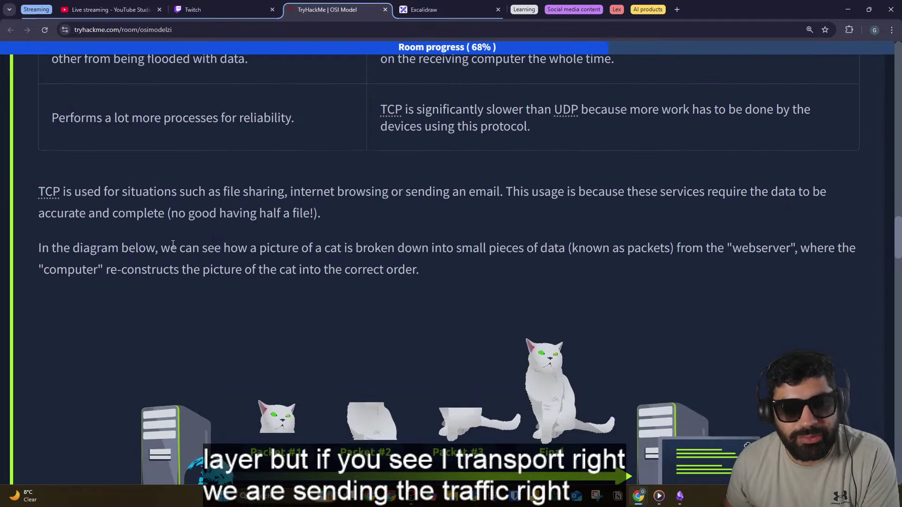
scroll(220, 240, "up", 4)
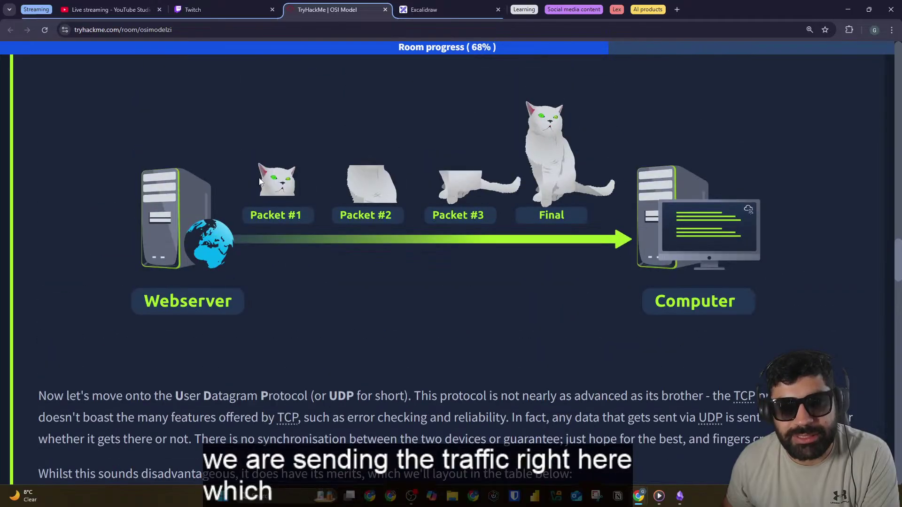
Step: Review the UDP explanation, incomplete cat packet diagram and answered questions in Task 5, Layer 4 - Transport, and collapse the task
scroll(450, 238, "down", 16)
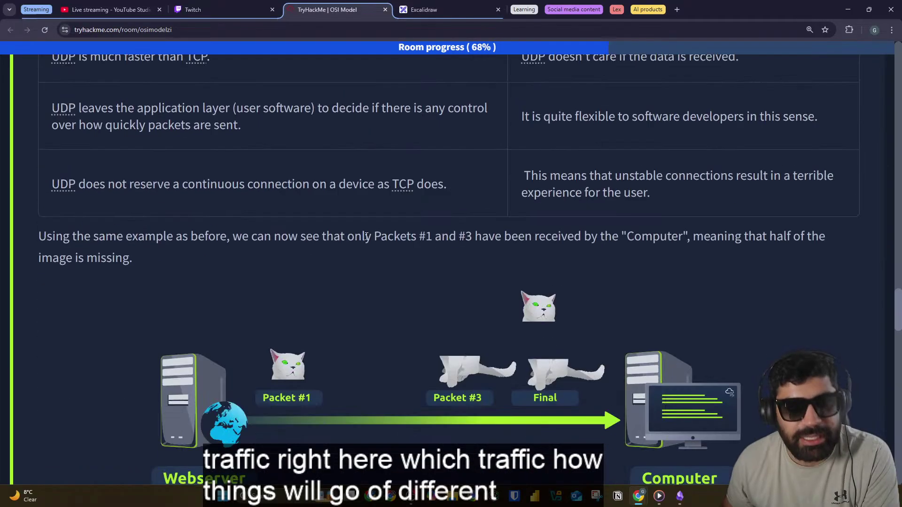
scroll(260, 228, "down", 12)
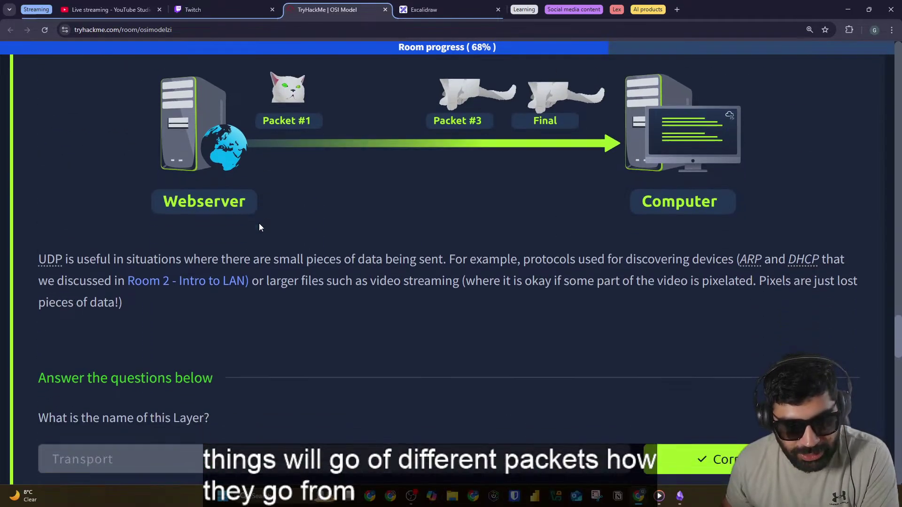
scroll(259, 227, "down", 10)
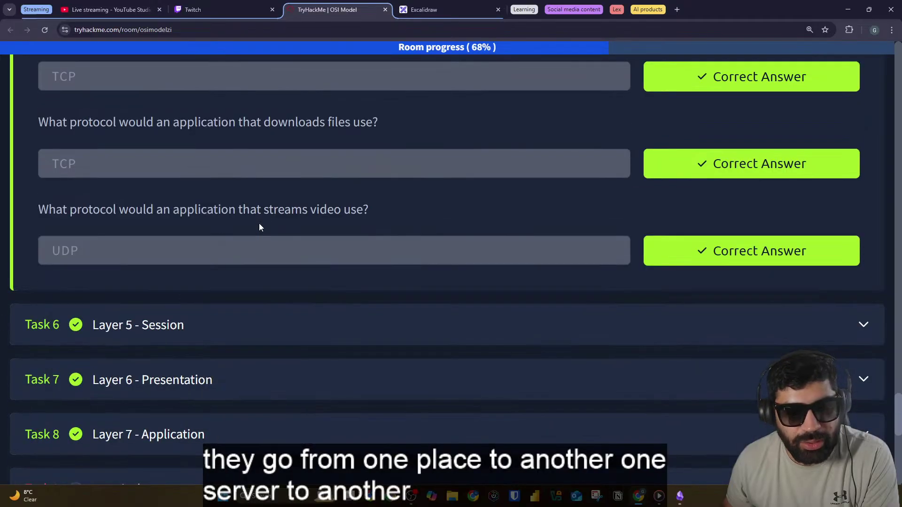
scroll(259, 228, "up", 16)
scroll(259, 227, "up", 20)
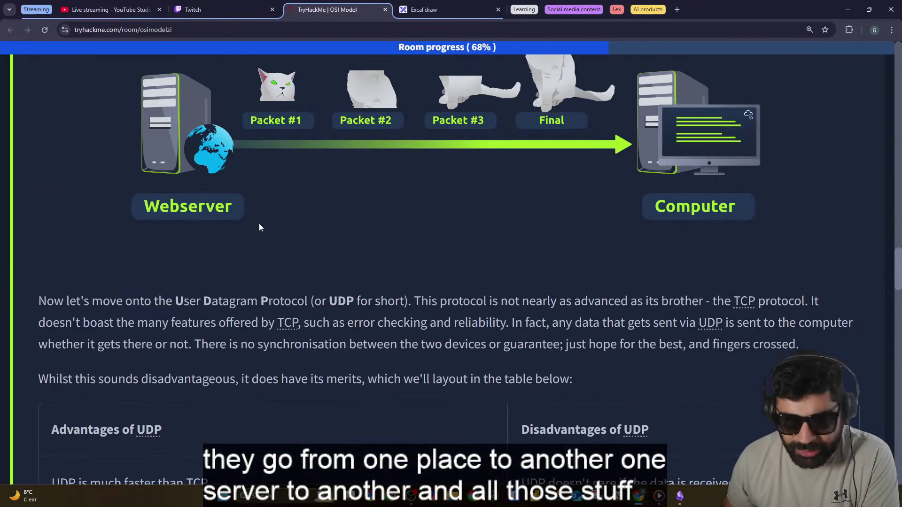
scroll(261, 213, "up", 17)
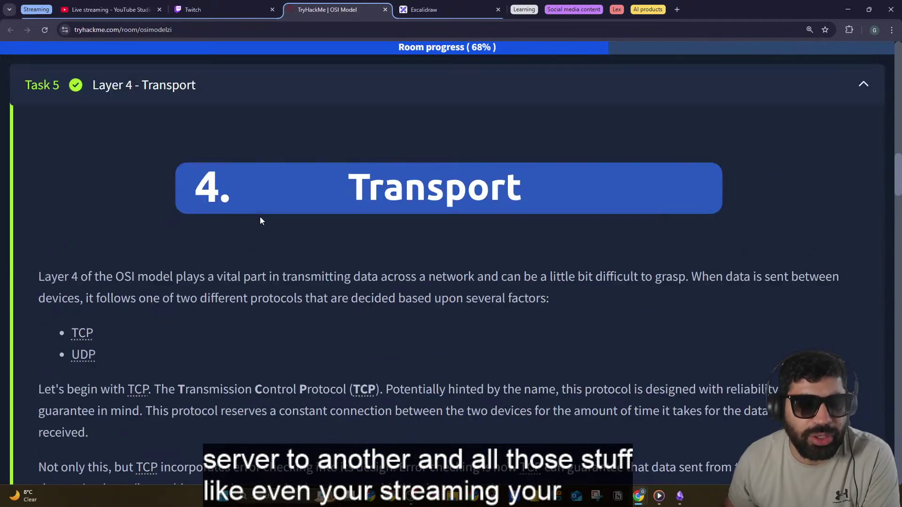
left_click(294, 155)
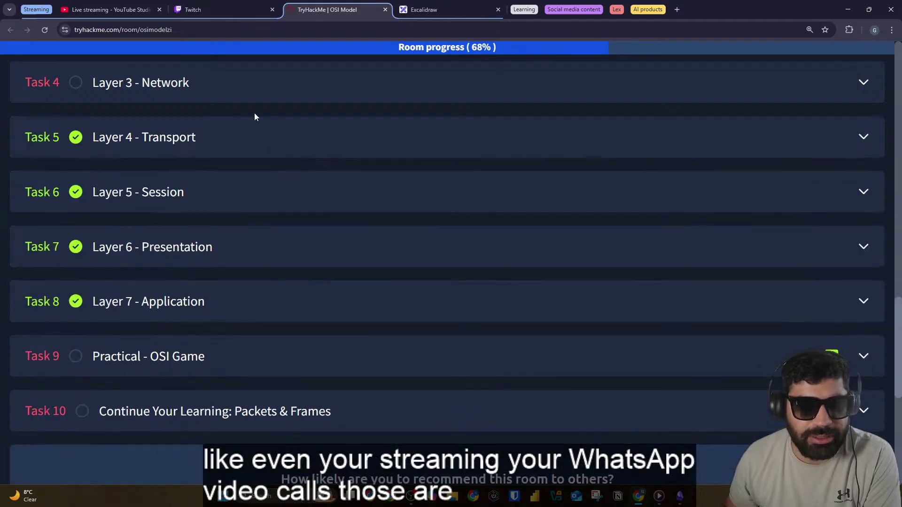
Step: Reopen Task 4, Layer 3 - Network, and read the opening lines on routing and re-assembly, highlighting them along the way
left_click(253, 100)
scroll(236, 133, "up", 1)
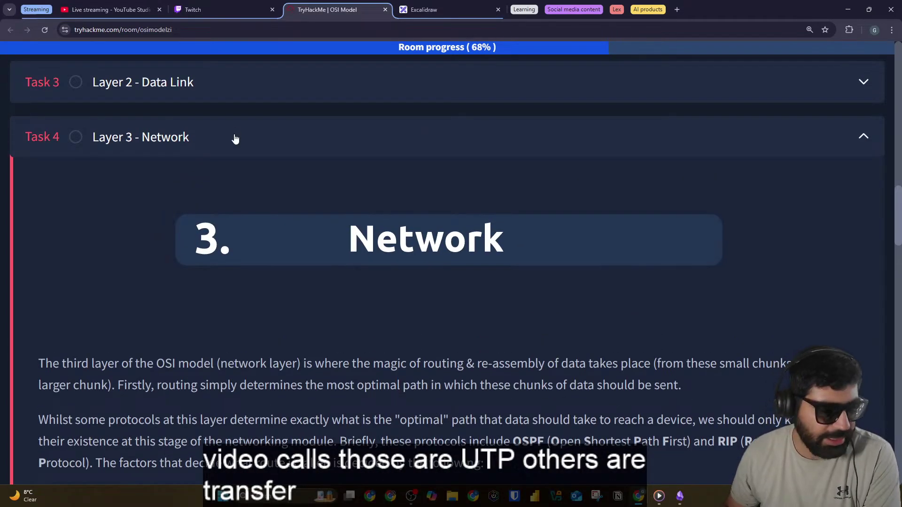
scroll(266, 161, "down", 2)
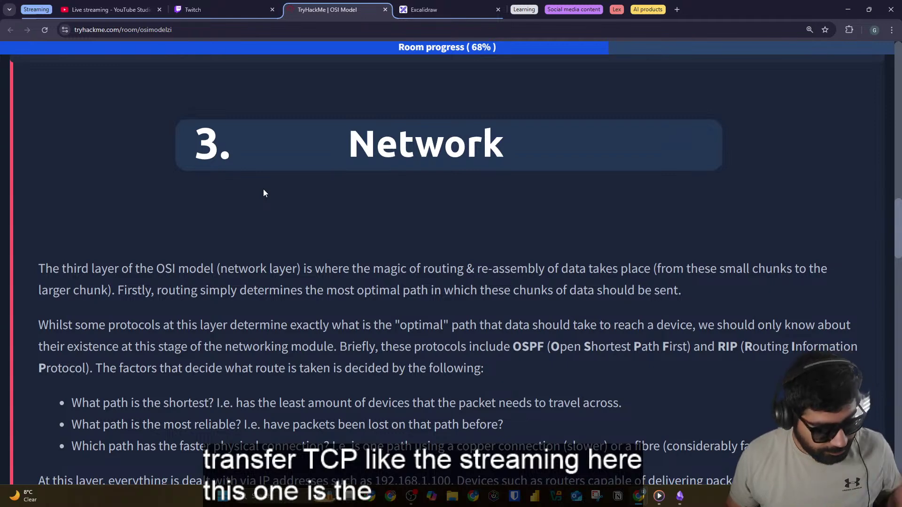
scroll(182, 206, "down", 2)
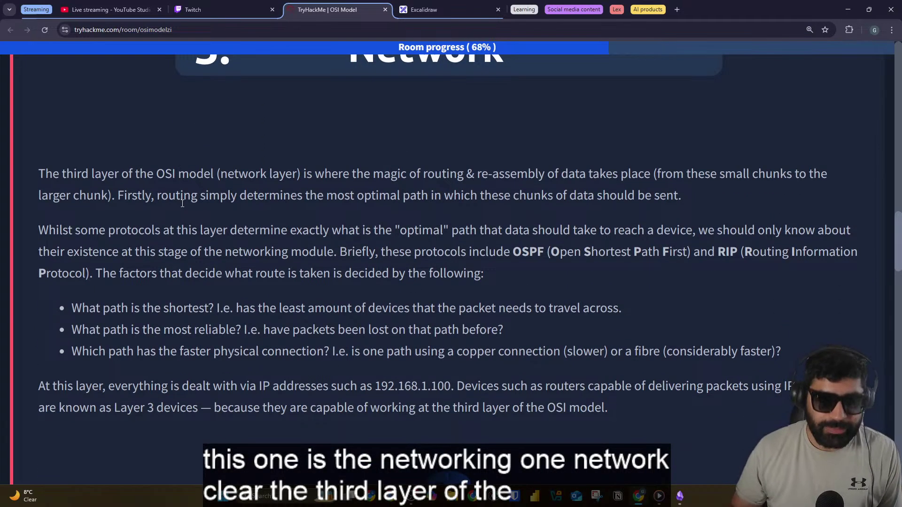
left_click_drag(81, 167, 269, 167)
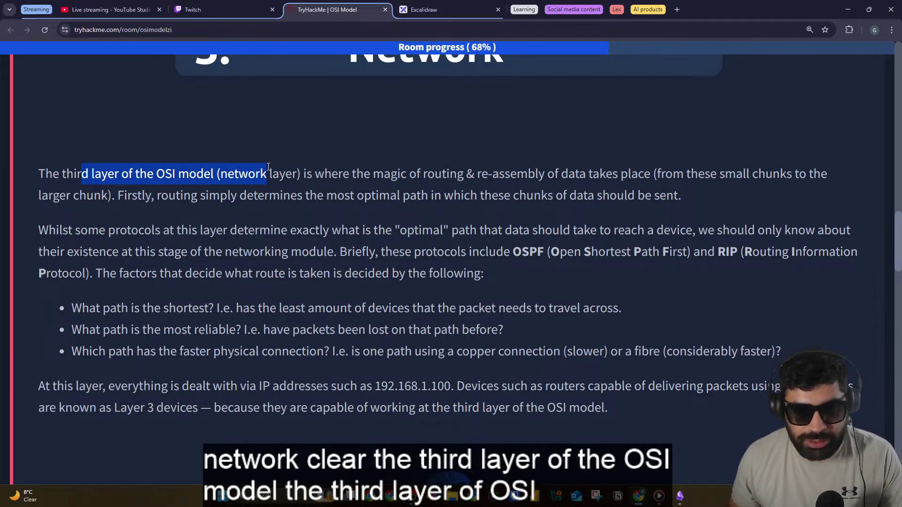
left_click_drag(327, 166, 784, 175)
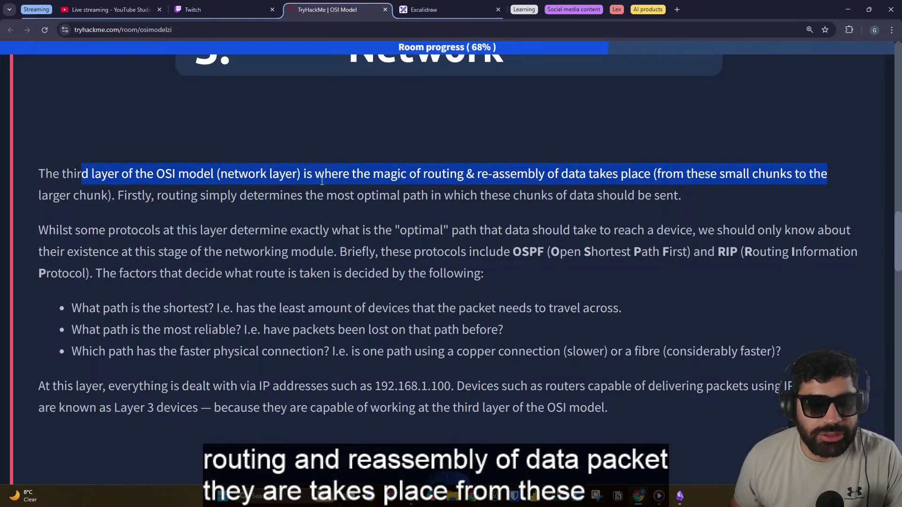
left_click(145, 201)
right_click(169, 212)
key("Escape")
scroll(394, 236, "down", 10)
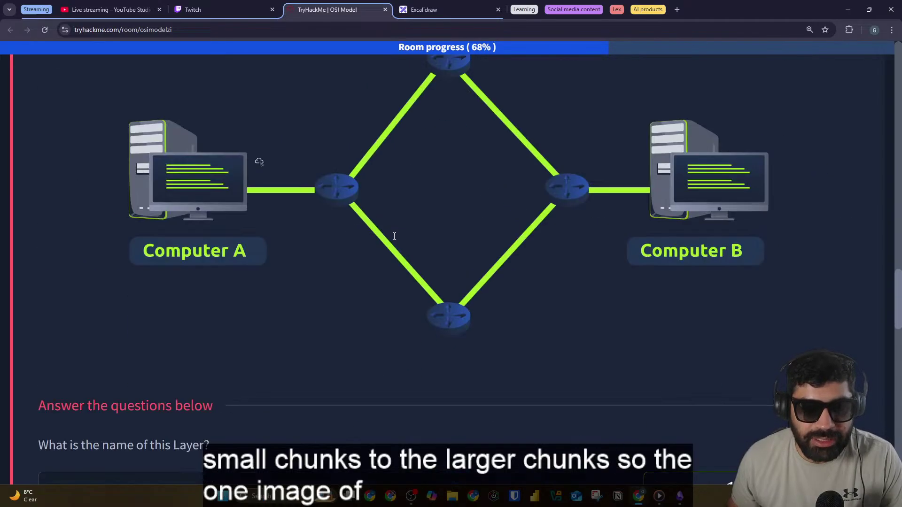
Step: Re-examine the TCP cat packet diagram in Task 5, Layer 4 - Transport, and return to Task 4, Layer 3 - Network
scroll(394, 236, "down", 12)
left_click(334, 201)
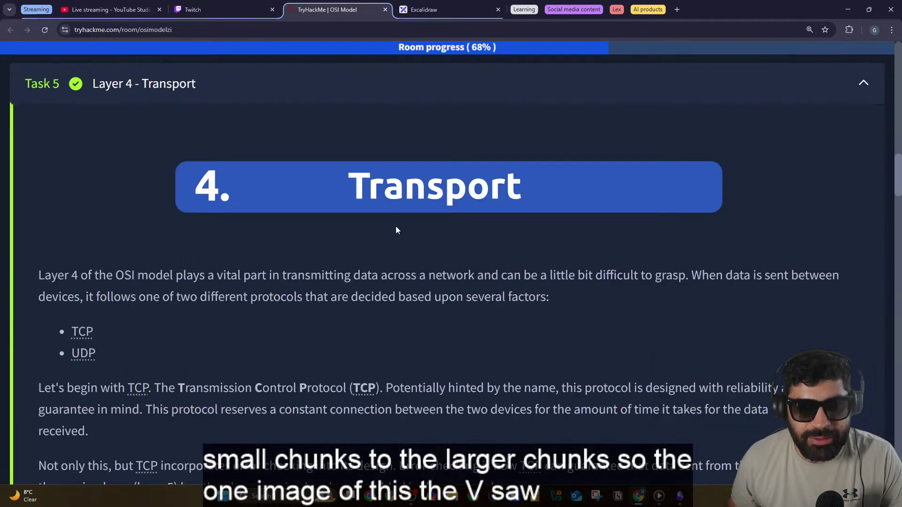
scroll(395, 227, "down", 15)
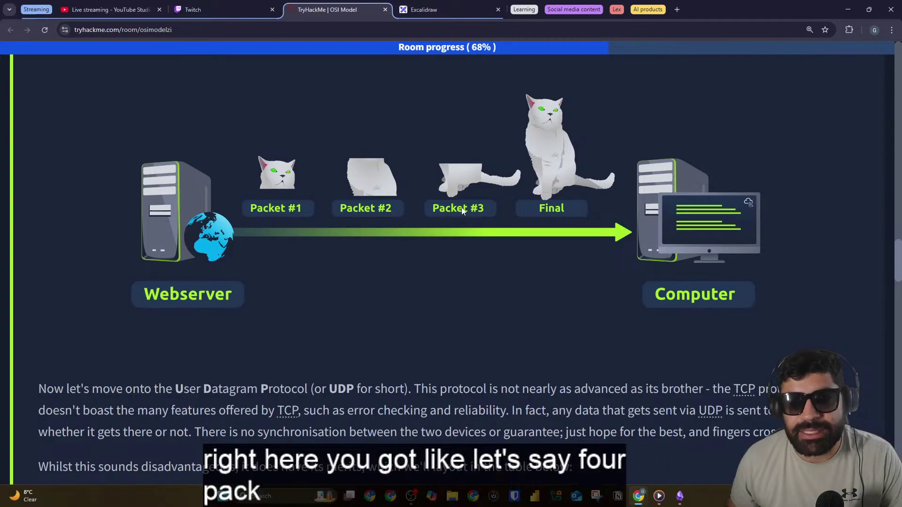
scroll(464, 210, "up", 3)
scroll(465, 213, "up", 1)
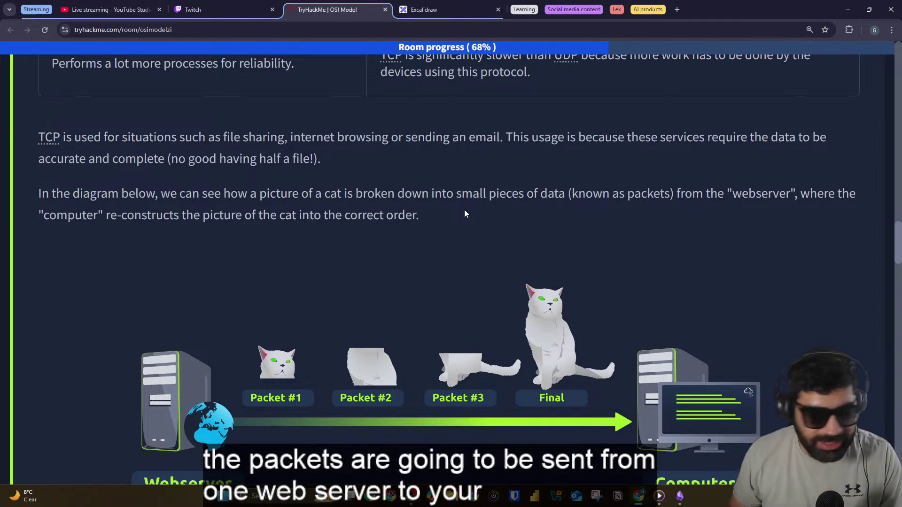
scroll(466, 213, "up", 20)
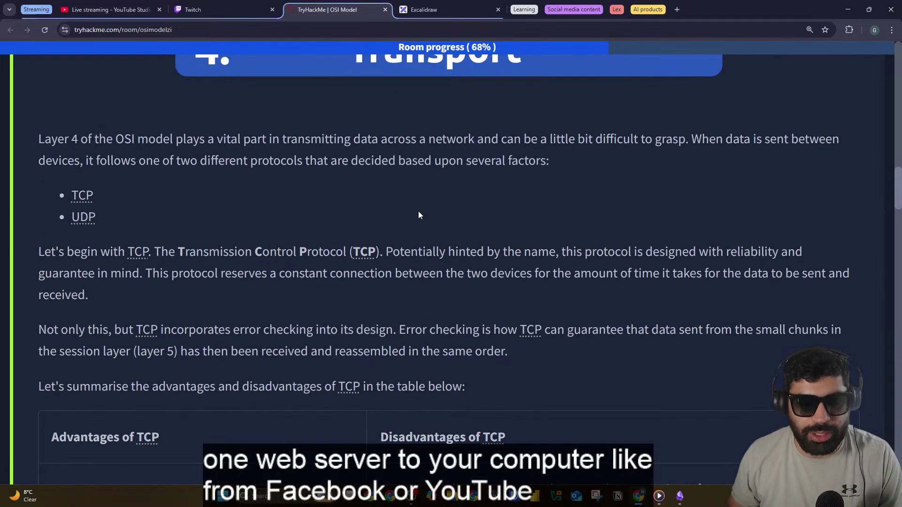
scroll(405, 217, "up", 3)
scroll(390, 212, "down", 5)
left_click(360, 188)
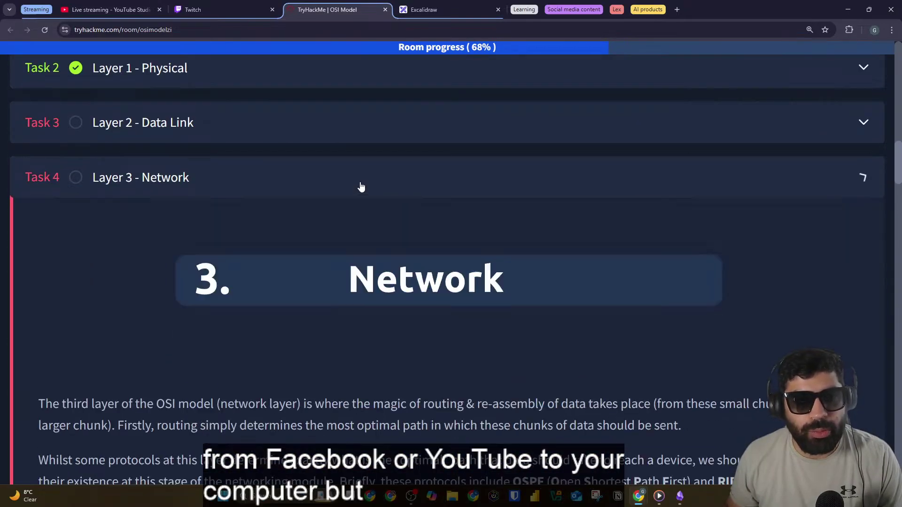
scroll(361, 187, "down", 4)
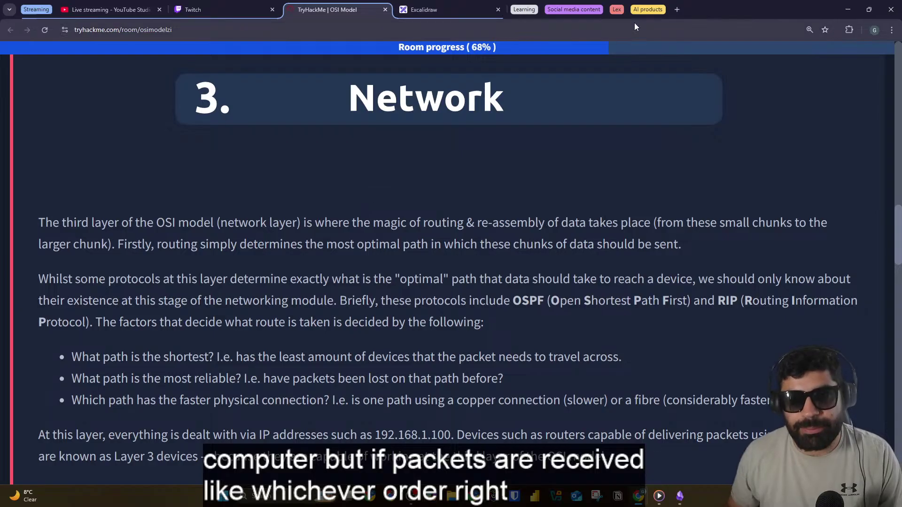
Step: Switch to Excalidraw and draw a filled blue dot as the starting point with a green dot across from it as the destination
left_click(427, 9)
scroll(381, 260, "down", 10)
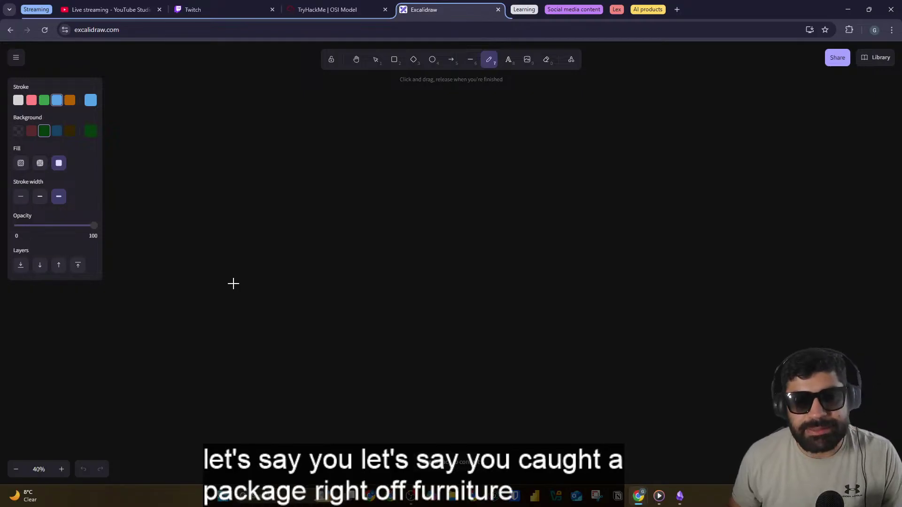
left_click_drag(201, 289, 203, 290)
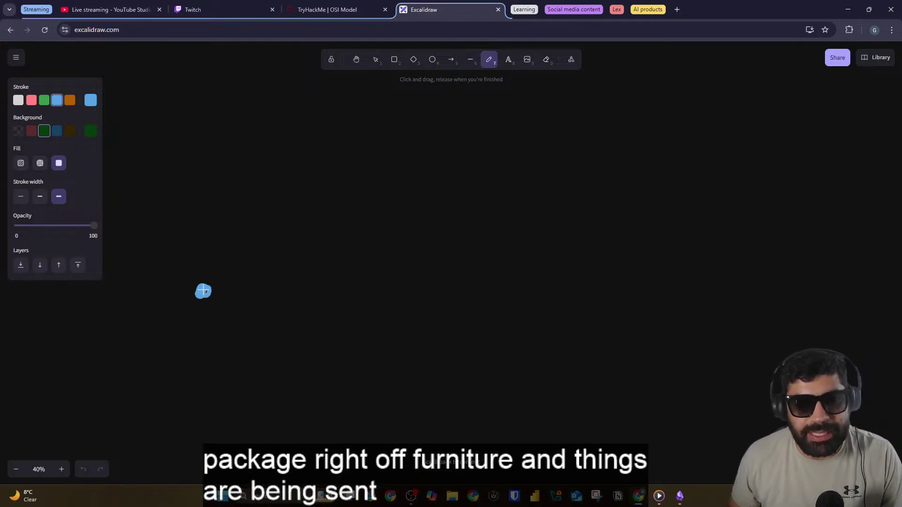
left_click(44, 100)
left_click_drag(670, 292, 670, 289)
Step: Handwrite "House" in green beside the green dot and "Shop" in blue above the blue dot
mouse_move(699, 227)
left_mouse_down()
mouse_move(699, 251)
mouse_move(719, 233)
left_mouse_up()
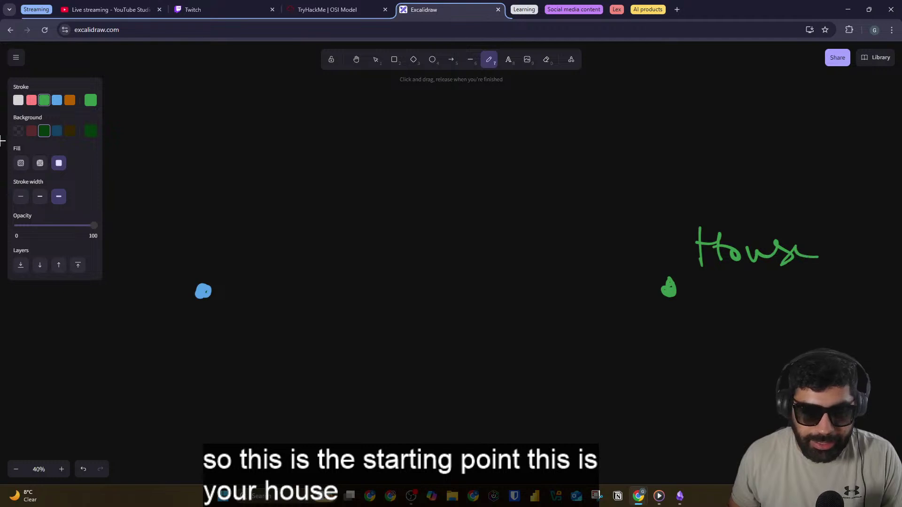
left_click(57, 100)
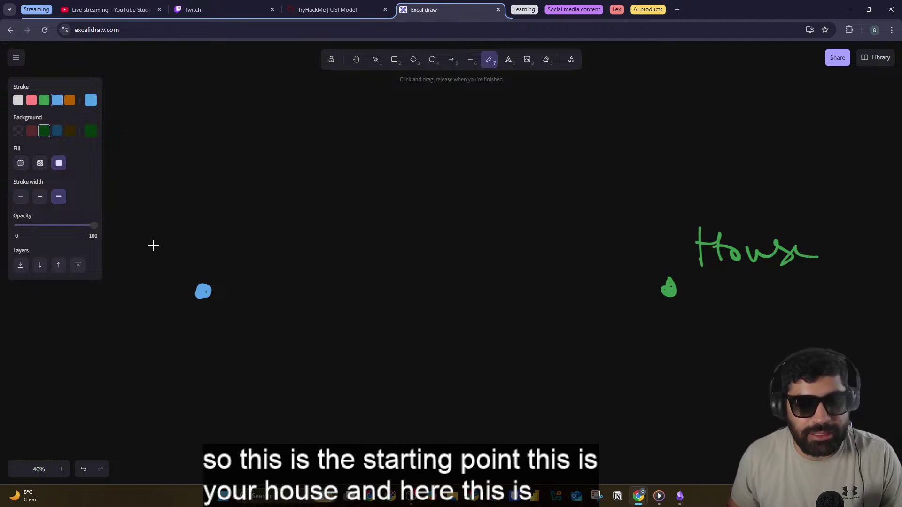
left_click_drag(156, 277, 148, 279)
mouse_move(162, 242)
left_mouse_down()
mouse_move(169, 272)
mouse_move(190, 269)
left_mouse_up()
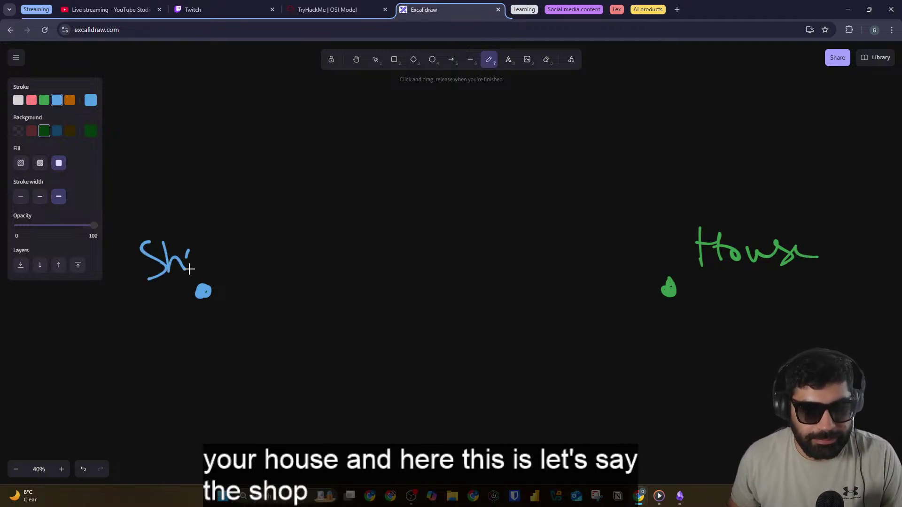
Step: Draw a red route arching upward from the shop dot to the house dot and label it 1
left_click(32, 100)
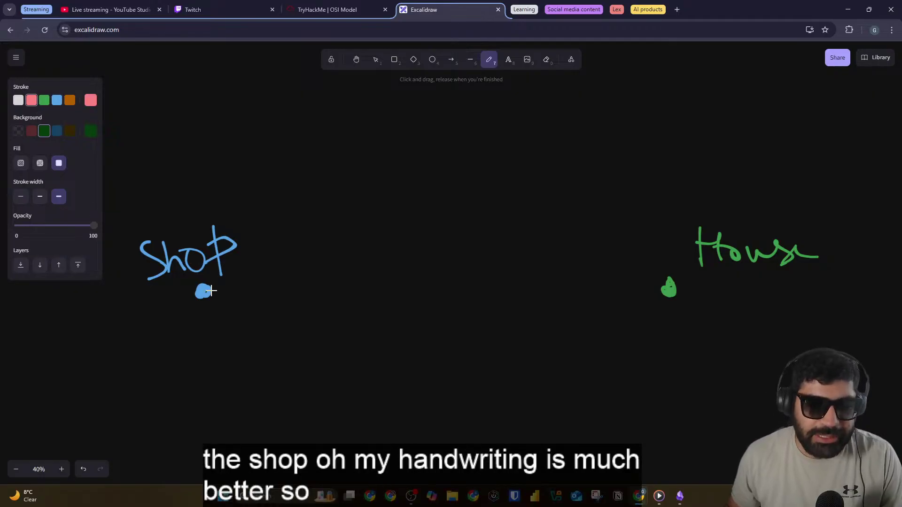
mouse_move(211, 291)
left_mouse_down()
mouse_move(338, 224)
mouse_move(409, 213)
left_mouse_up()
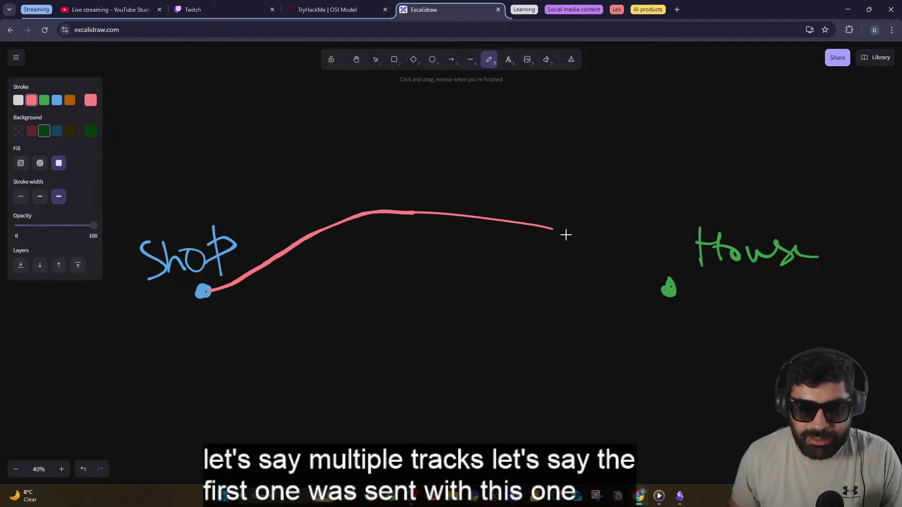
left_click_drag(537, 195, 561, 196)
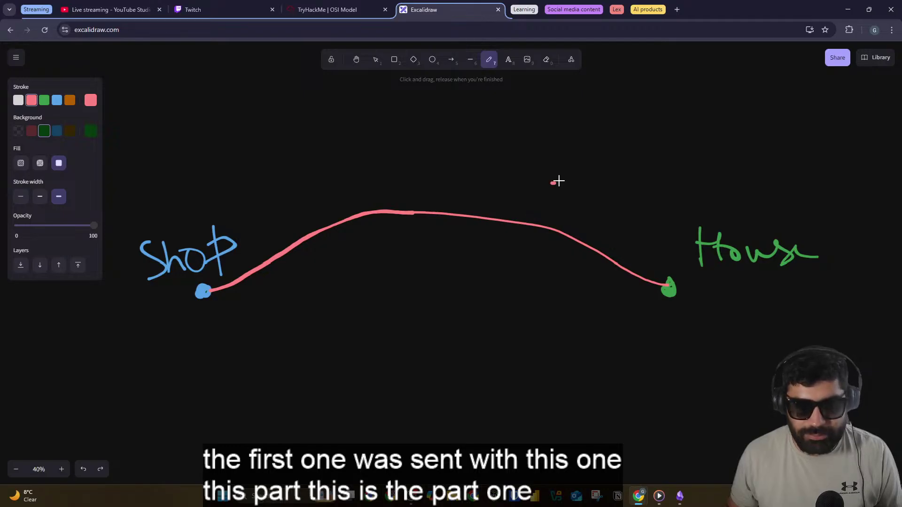
left_click_drag(568, 197, 571, 198)
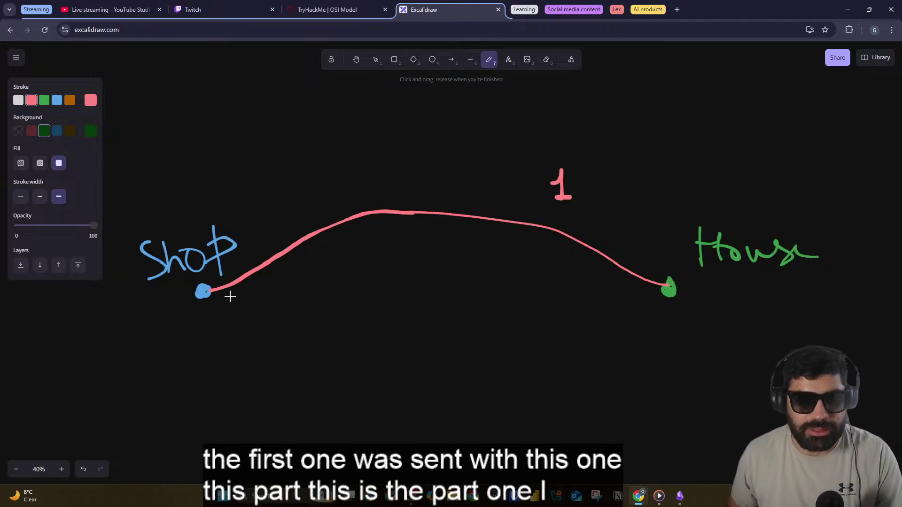
Step: Add a nearly straight red route labelled 2 and a downward-curving red route labelled 3 between the shop and house dots
left_click_drag(207, 296, 664, 280)
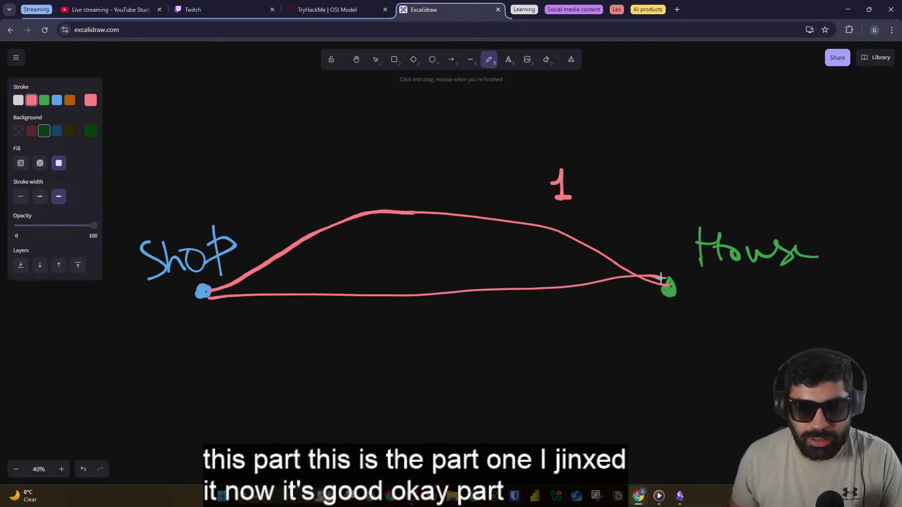
left_click_drag(375, 272, 397, 272)
mouse_move(203, 299)
left_mouse_down()
mouse_move(320, 369)
mouse_move(526, 359)
mouse_move(654, 293)
left_mouse_up()
left_click_drag(404, 348, 417, 359)
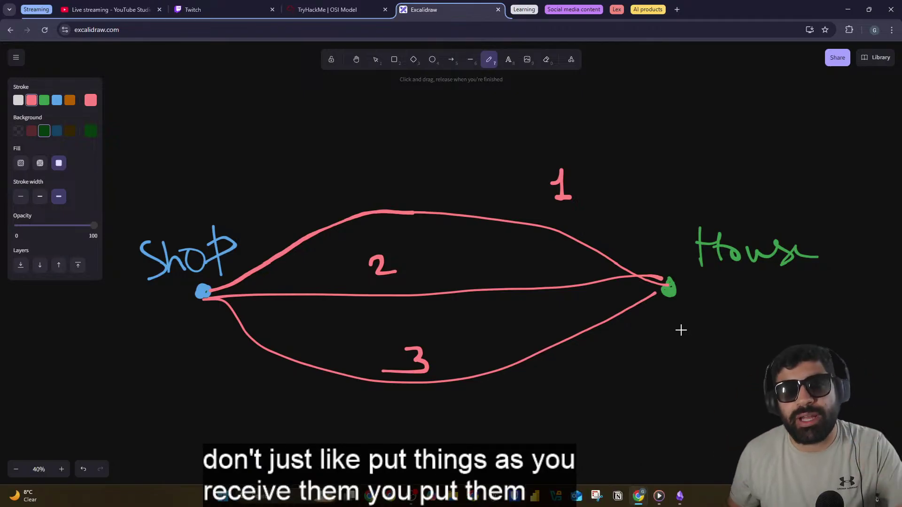
Step: Sketch a red house below the routes with a scribbled-in foundation, a square body and a pointed roof
scroll(680, 326, "down", 5)
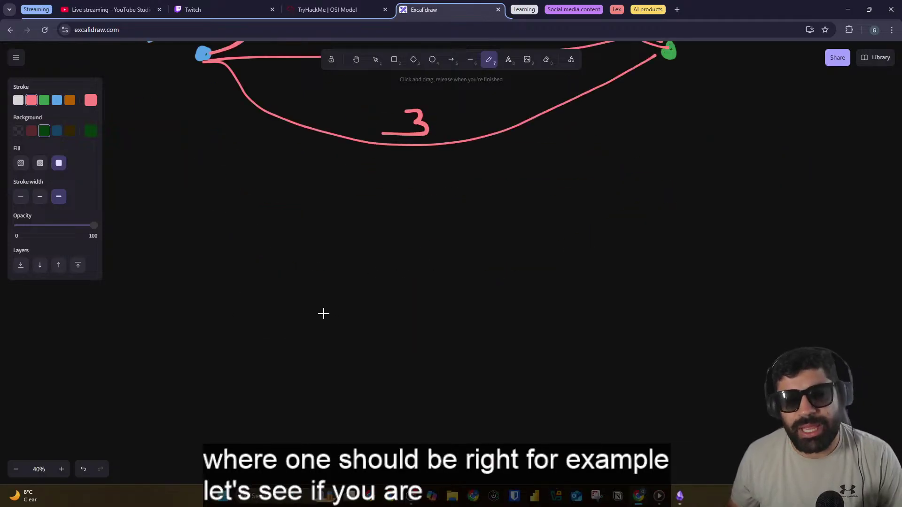
mouse_move(324, 361)
left_mouse_down()
mouse_move(470, 388)
mouse_move(469, 358)
mouse_move(301, 365)
mouse_move(446, 376)
left_mouse_up()
mouse_move(321, 271)
left_mouse_down()
mouse_move(321, 334)
mouse_move(450, 261)
mouse_move(358, 347)
left_mouse_up()
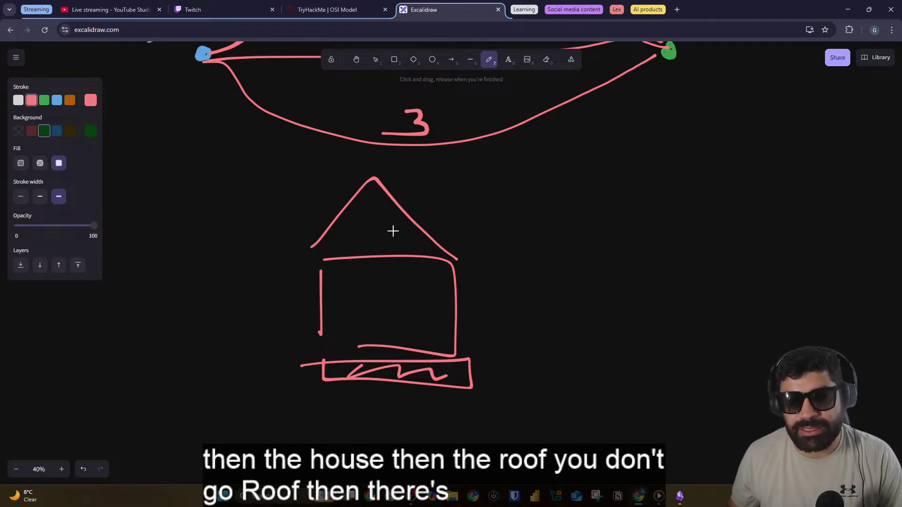
scroll(441, 244, "up", 6)
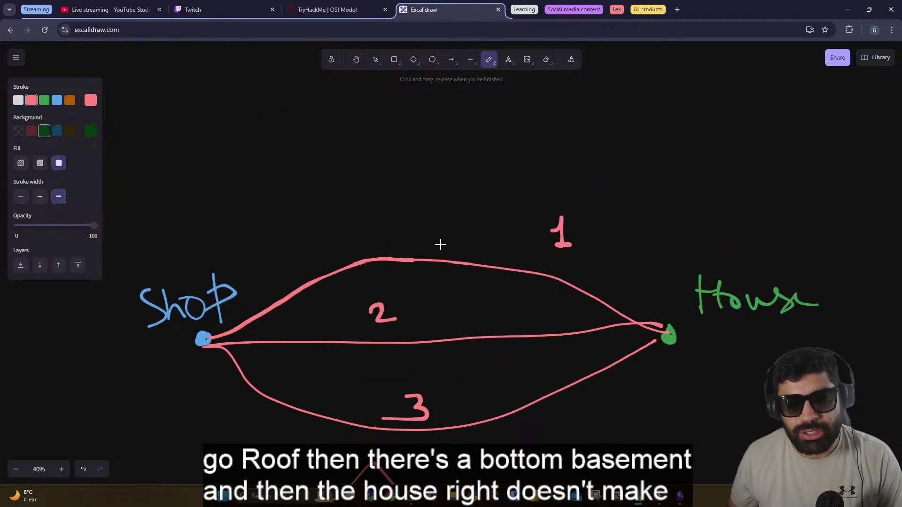
Step: Switch back to the TryHackMe OSI Model room and reread the Network layer's opening sentence, highlighting its first words
left_click(361, 17)
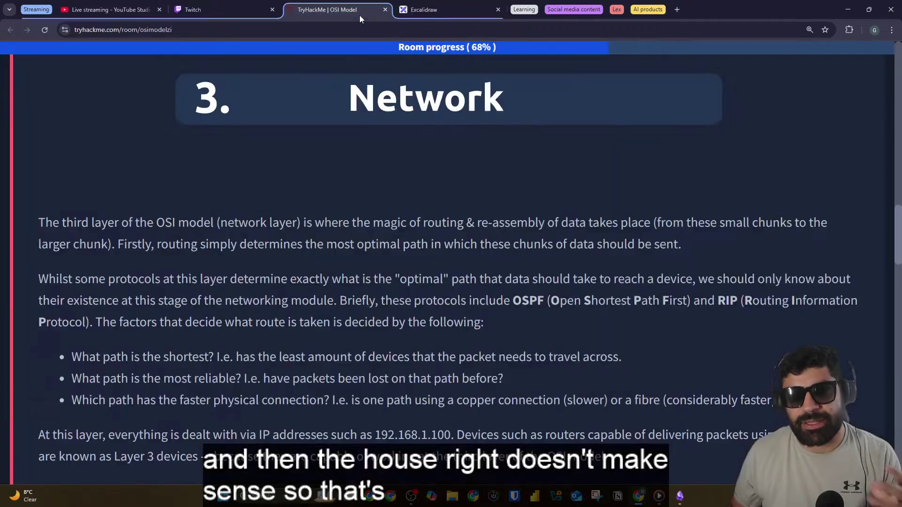
scroll(246, 118, "down", 2)
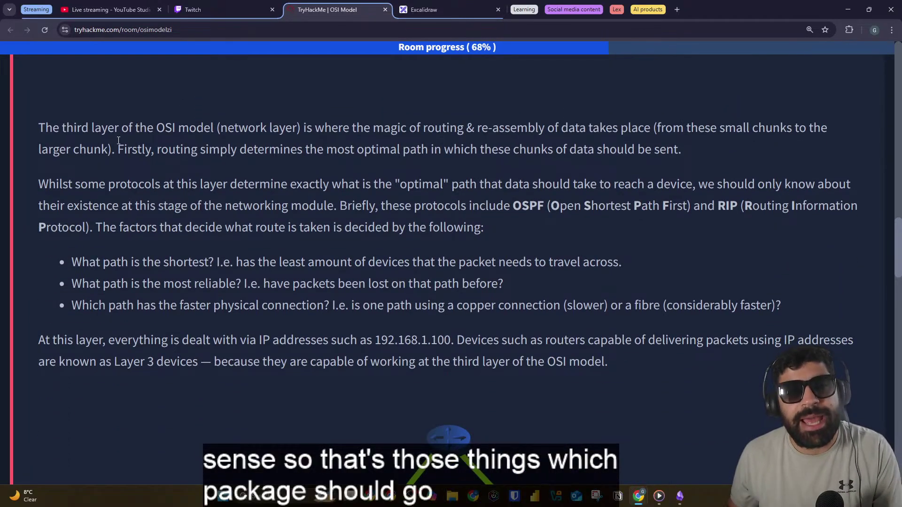
left_click_drag(45, 128, 304, 128)
left_click(329, 131)
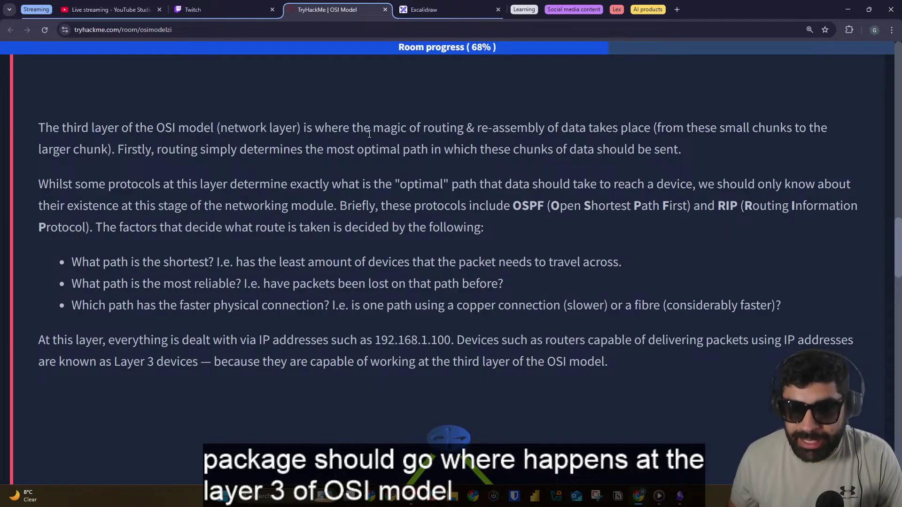
Step: Highlight "magic of routing & re-assembly of data takes place", then in the Excalidraw sketch add green shop-to-house direction arrows beside routes 1, 2 and 3
left_click_drag(411, 128, 642, 130)
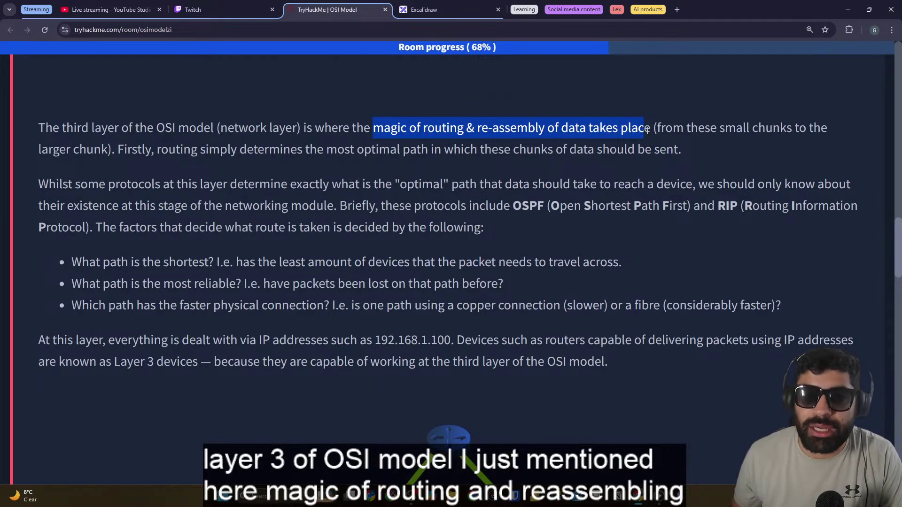
left_click(424, 9)
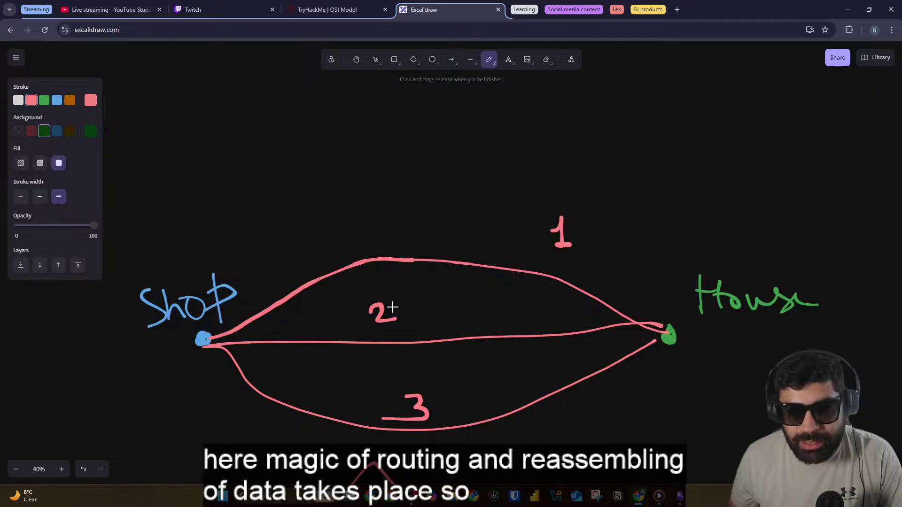
left_click(44, 100)
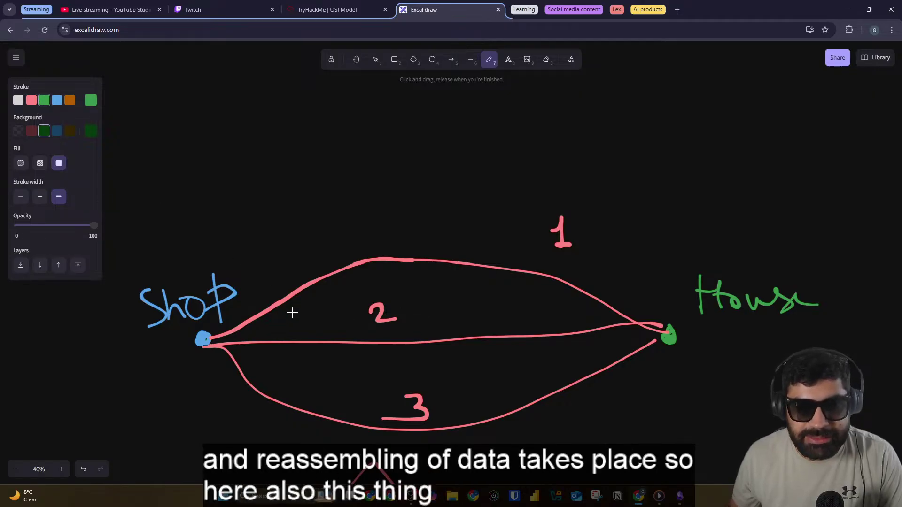
mouse_move(292, 312)
left_mouse_down()
mouse_move(373, 281)
mouse_move(417, 284)
left_mouse_up()
mouse_move(324, 357)
left_mouse_down()
mouse_move(440, 355)
mouse_move(431, 368)
left_mouse_up()
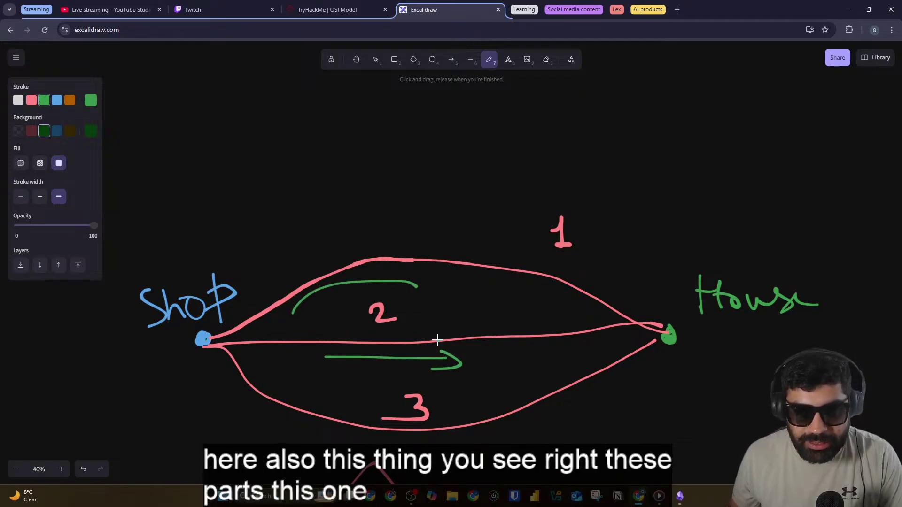
mouse_move(403, 277)
left_mouse_down()
mouse_move(421, 288)
mouse_move(419, 304)
left_mouse_up()
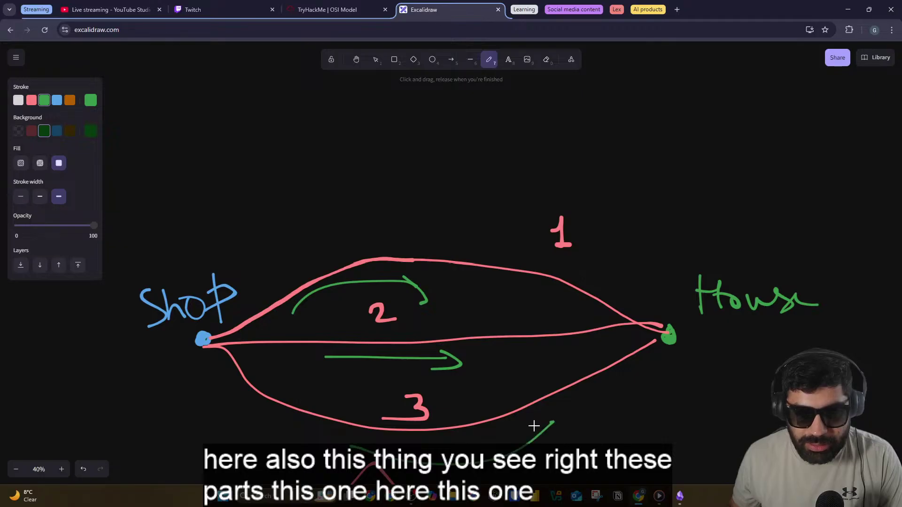
left_click_drag(528, 429, 567, 437)
Step: Return to the TryHackMe OSI Model room and highlight the bracketed words about small chunks in the Network layer's opening sentence
left_click(334, 9)
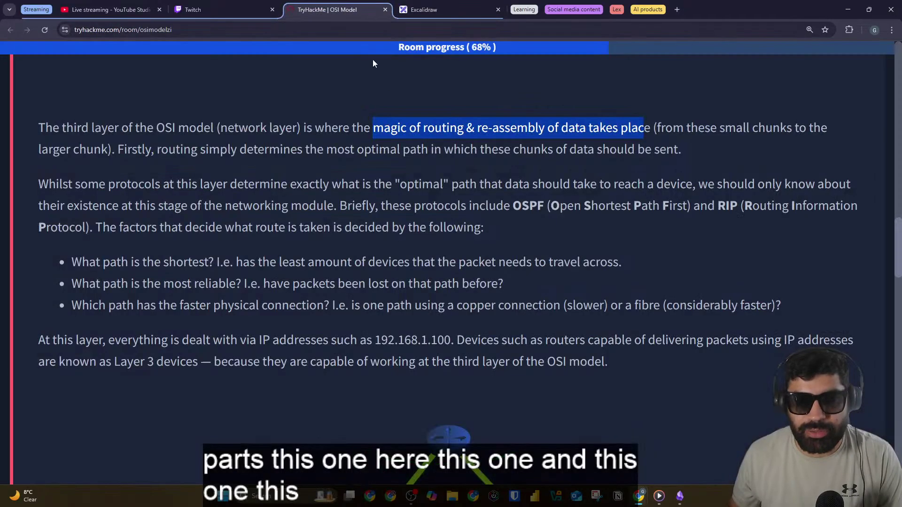
left_click(618, 124)
left_click_drag(555, 127, 834, 133)
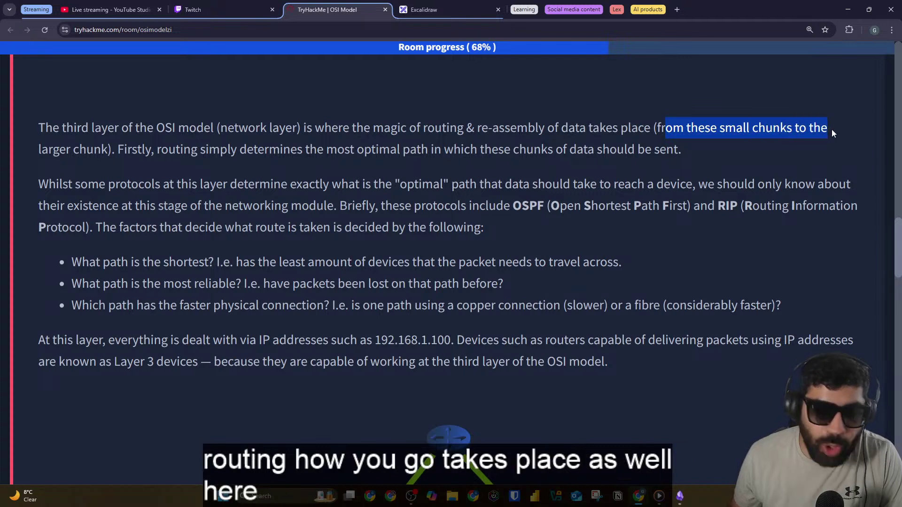